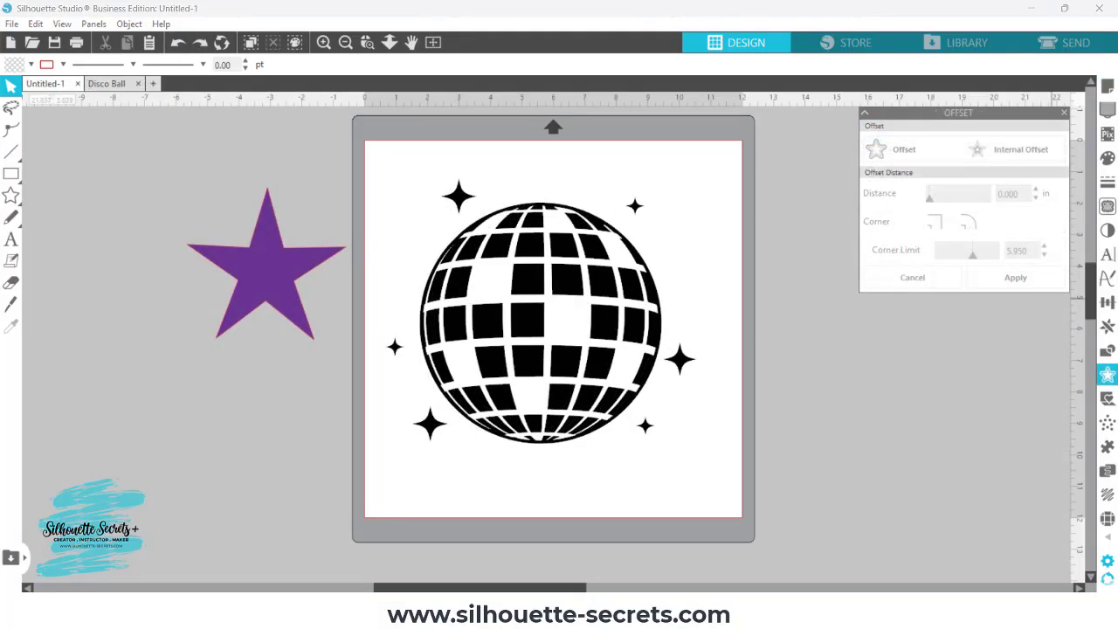
Move the small top-right sparkle so it sits above the centre of the disco ball
click(577, 285)
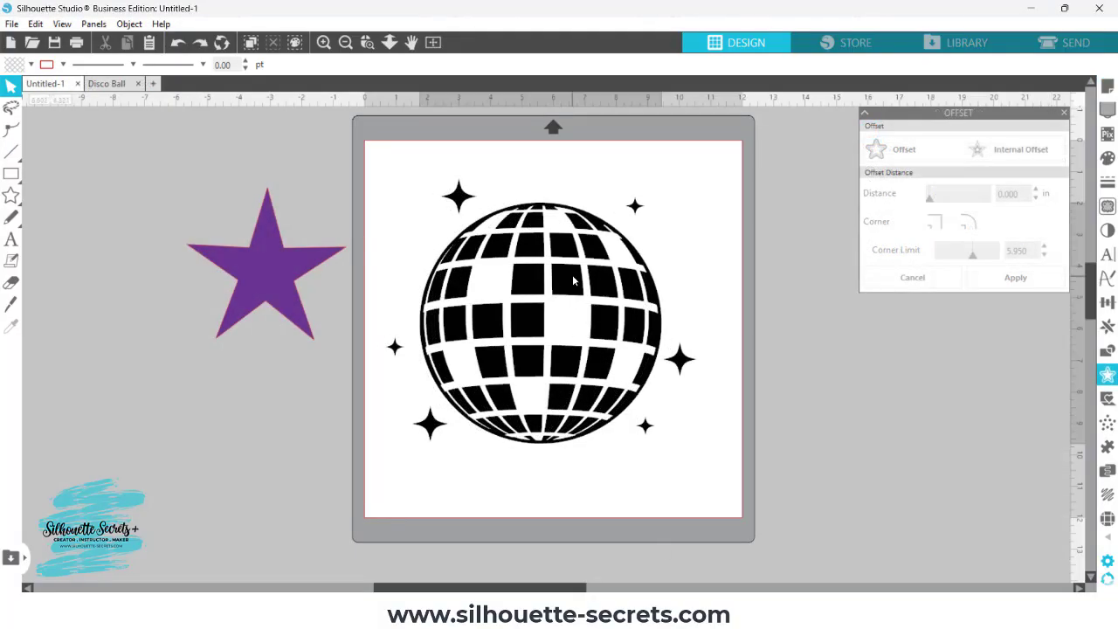
drag(392, 161, 704, 502)
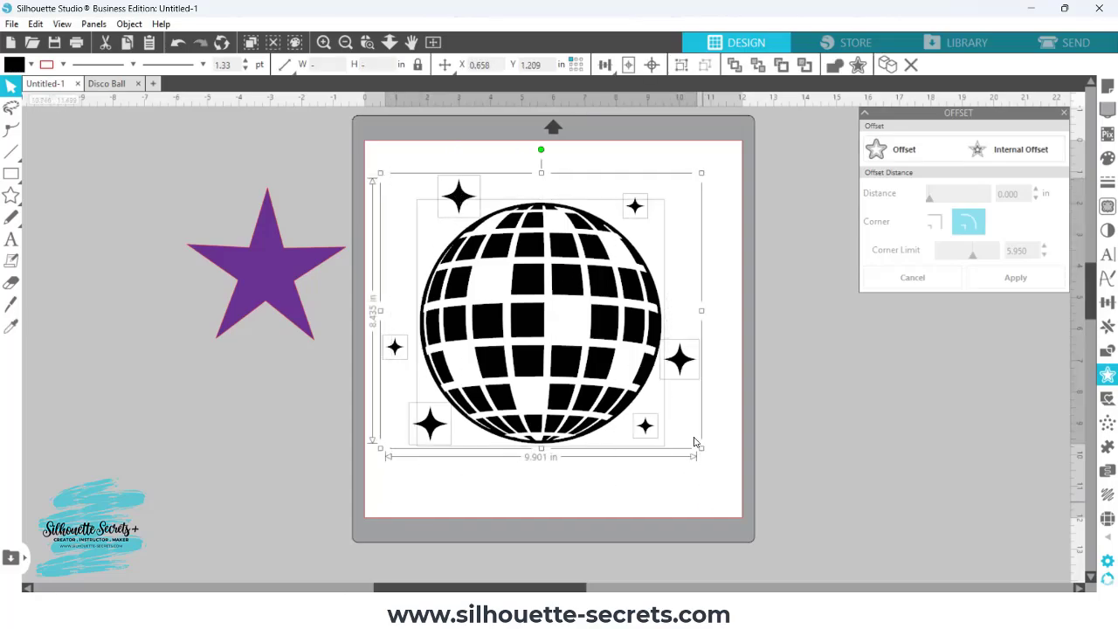
click(637, 211)
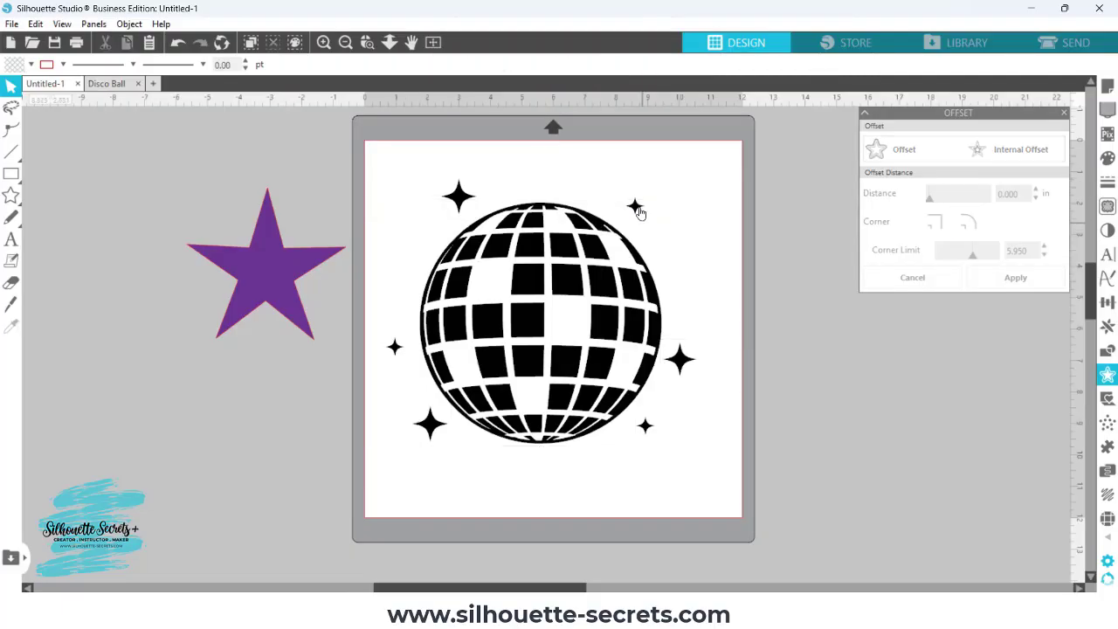
drag(635, 210, 555, 181)
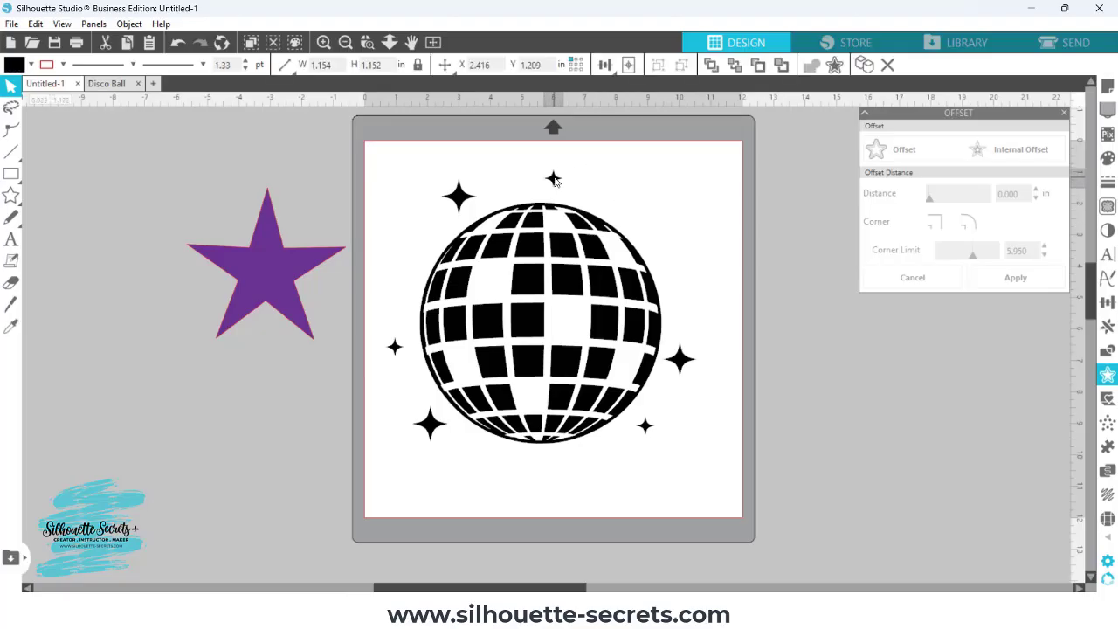
click(555, 177)
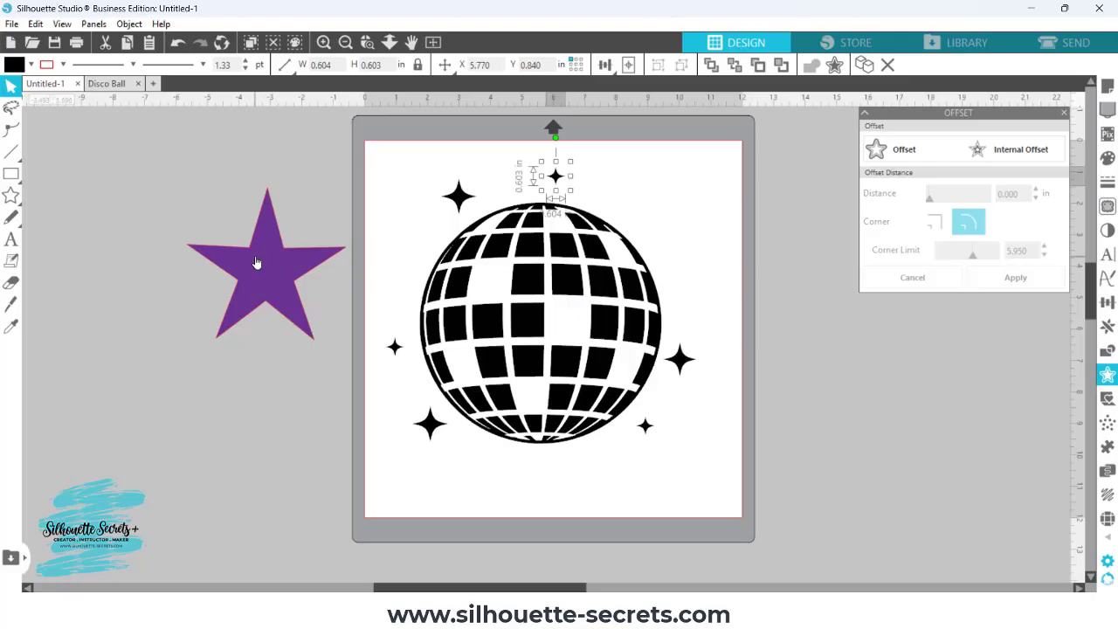
Place the purple star over the disco ball's upper right and deselect it
mouse_move(11, 193)
drag(266, 268, 603, 240)
key(Escape)
Select the purple star and the disco ball and show the Modify panel
click(601, 244)
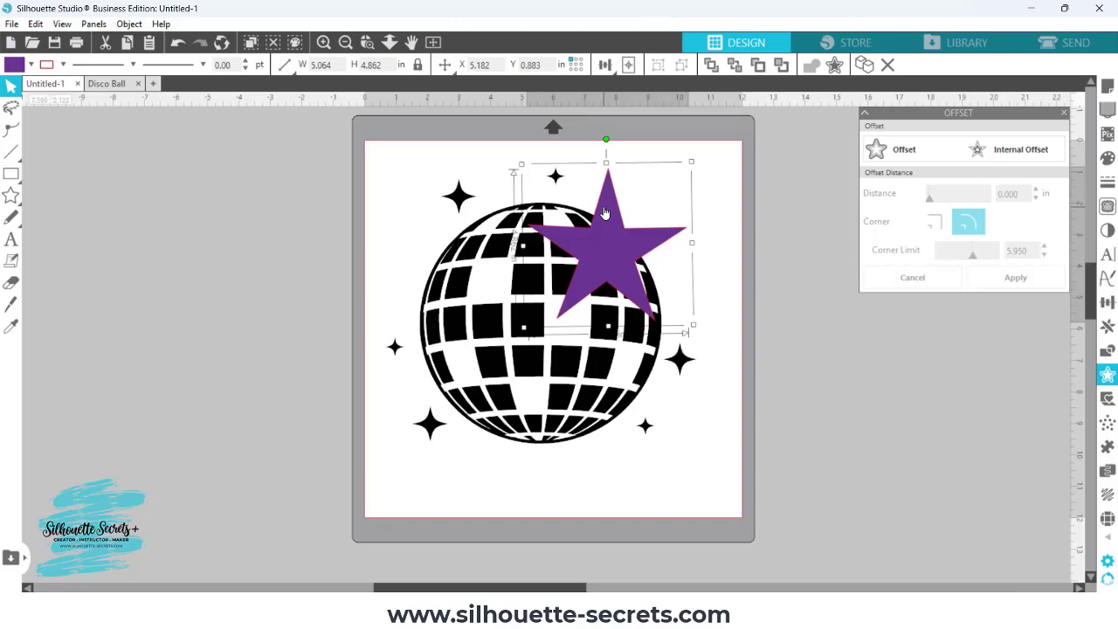
click(556, 281)
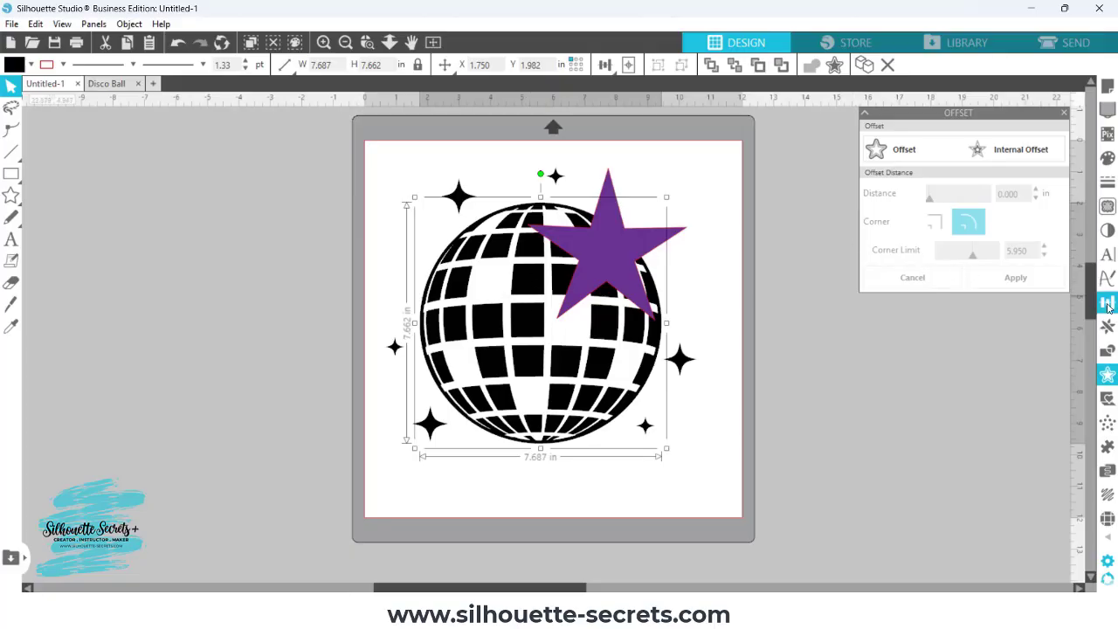
click(1107, 350)
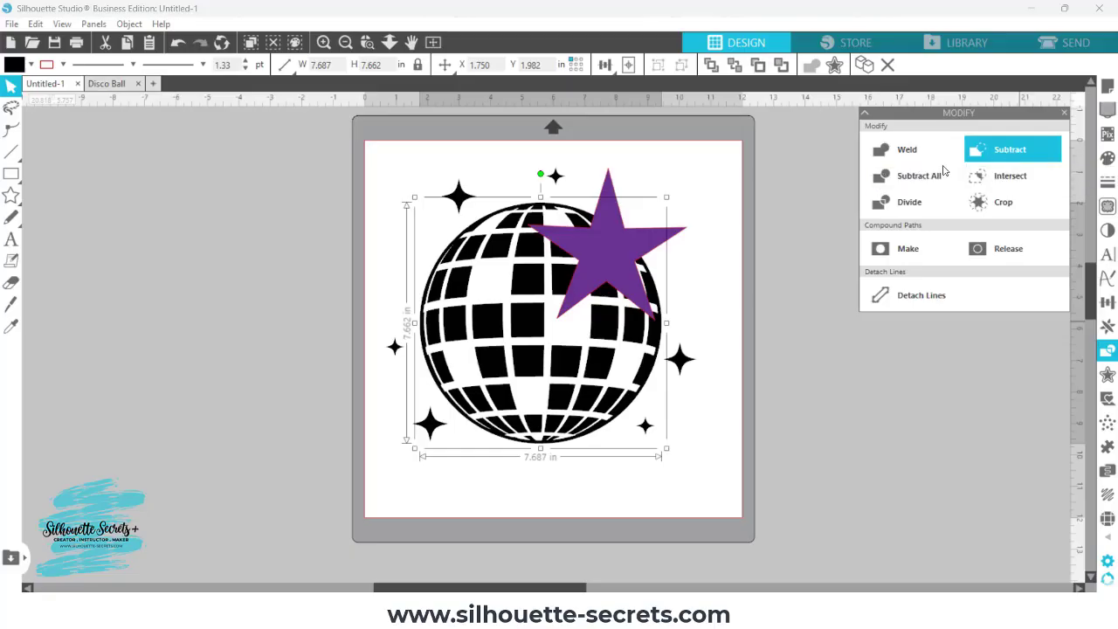
Nudge the star, then reselect it with the disco ball and apply Subtract
click(647, 209)
mouse_move(604, 250)
mouse_down()
mouse_move(676, 221)
mouse_move(616, 246)
mouse_up()
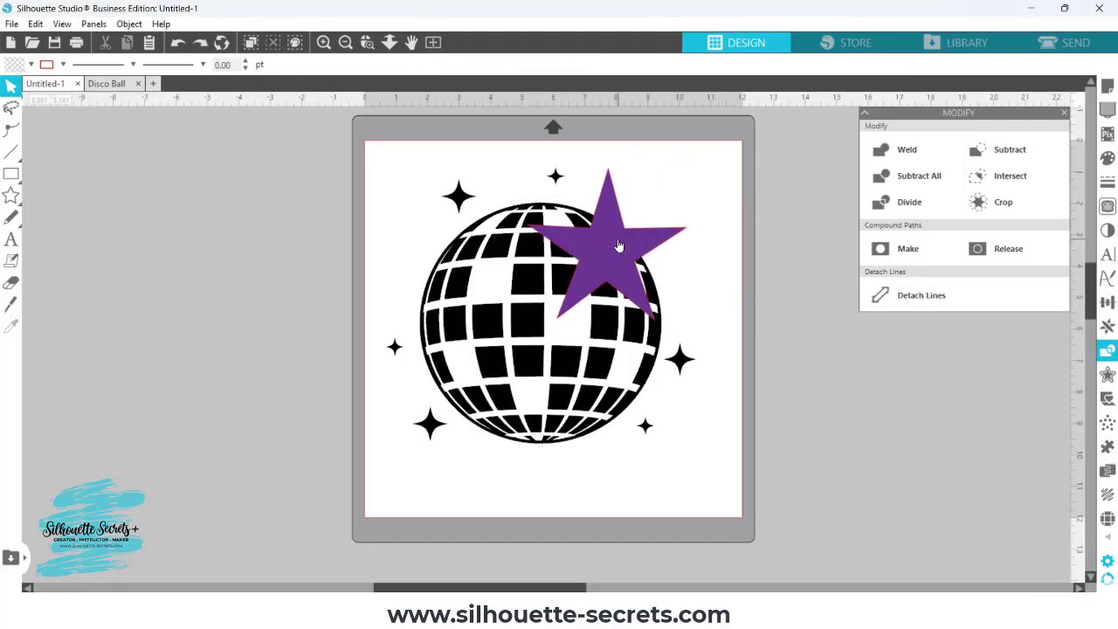
click(612, 218)
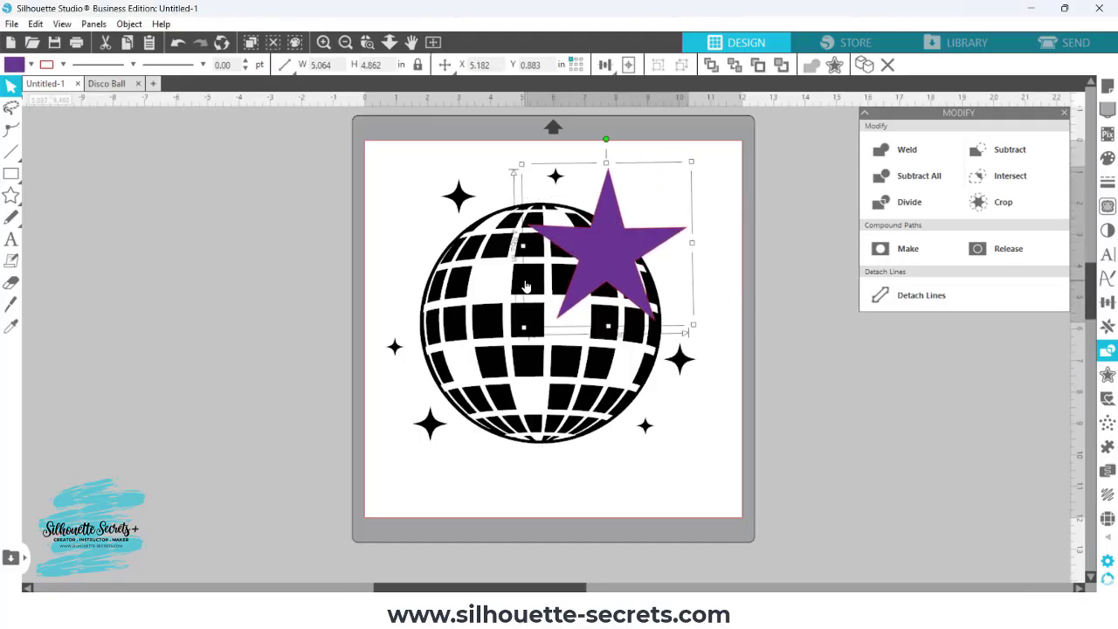
shift+click(533, 247)
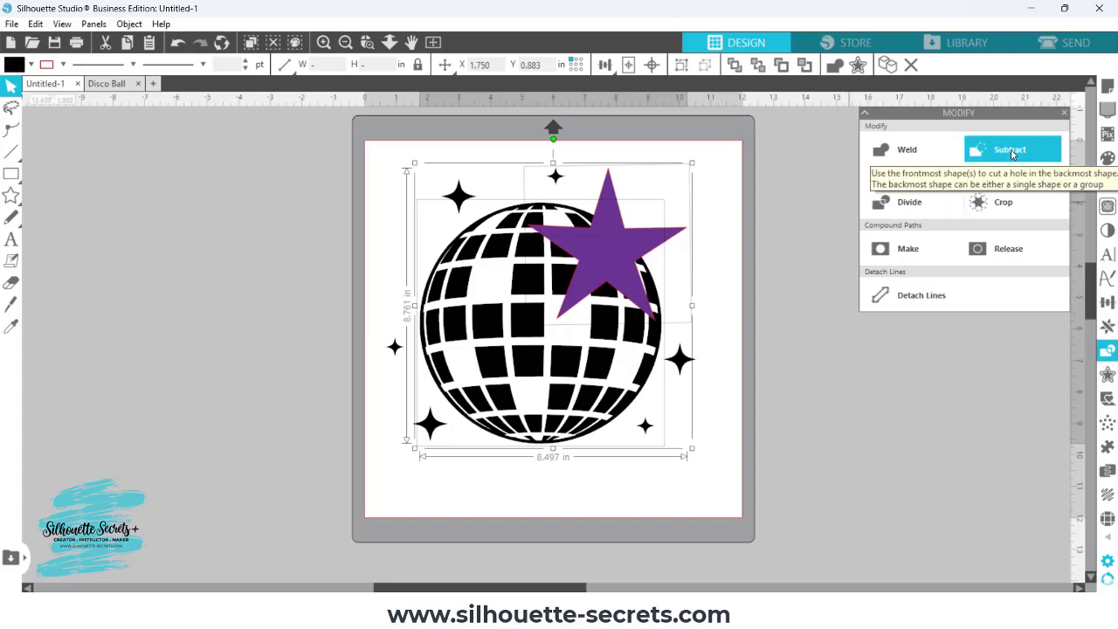
click(1011, 151)
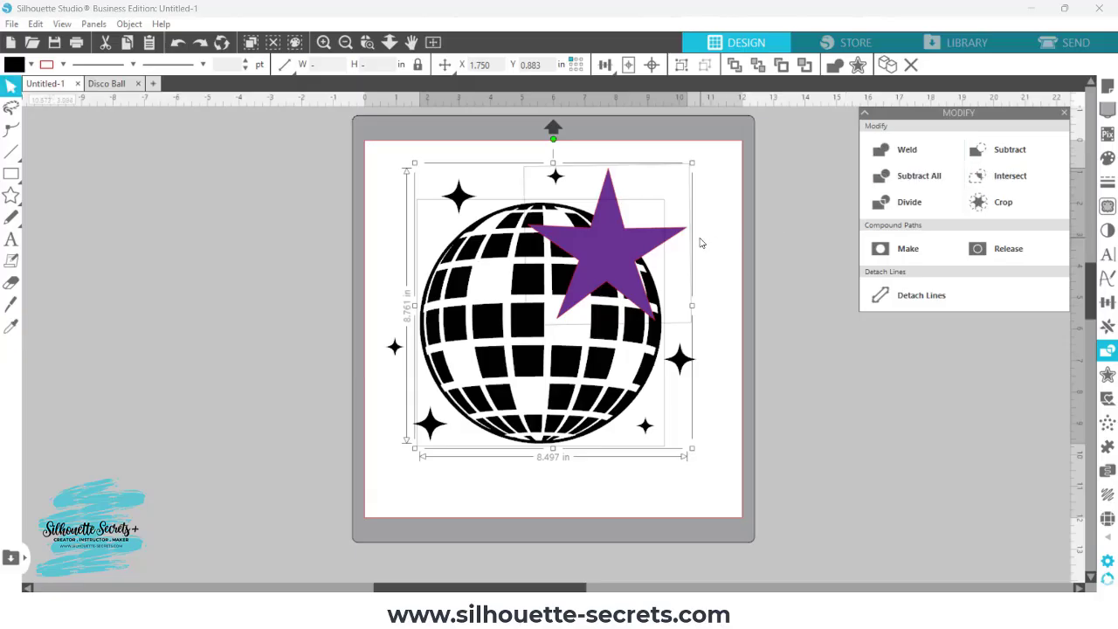
Cut the star's shape out of the disco ball with Subtract All
mouse_move(608, 257)
mouse_down()
mouse_move(691, 227)
mouse_move(602, 244)
mouse_up()
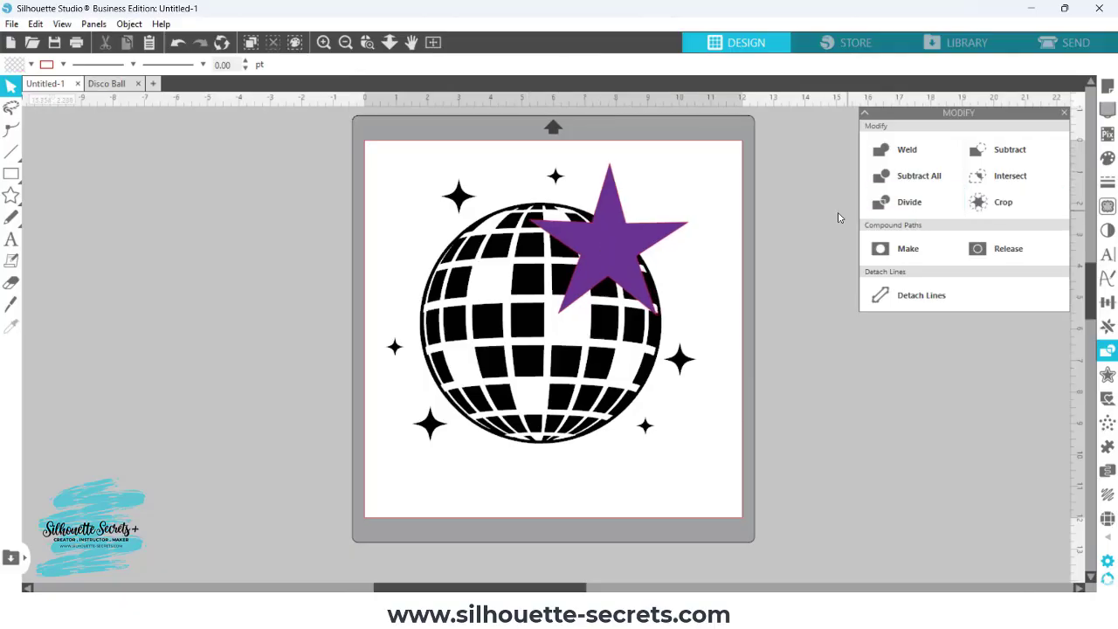
shift+click(590, 371)
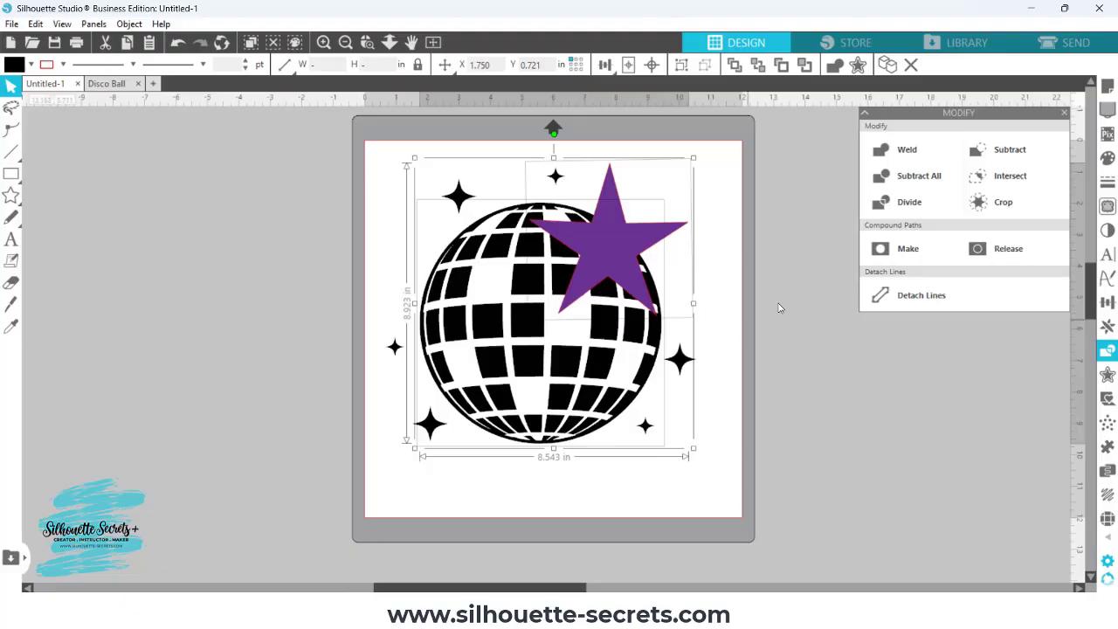
click(915, 178)
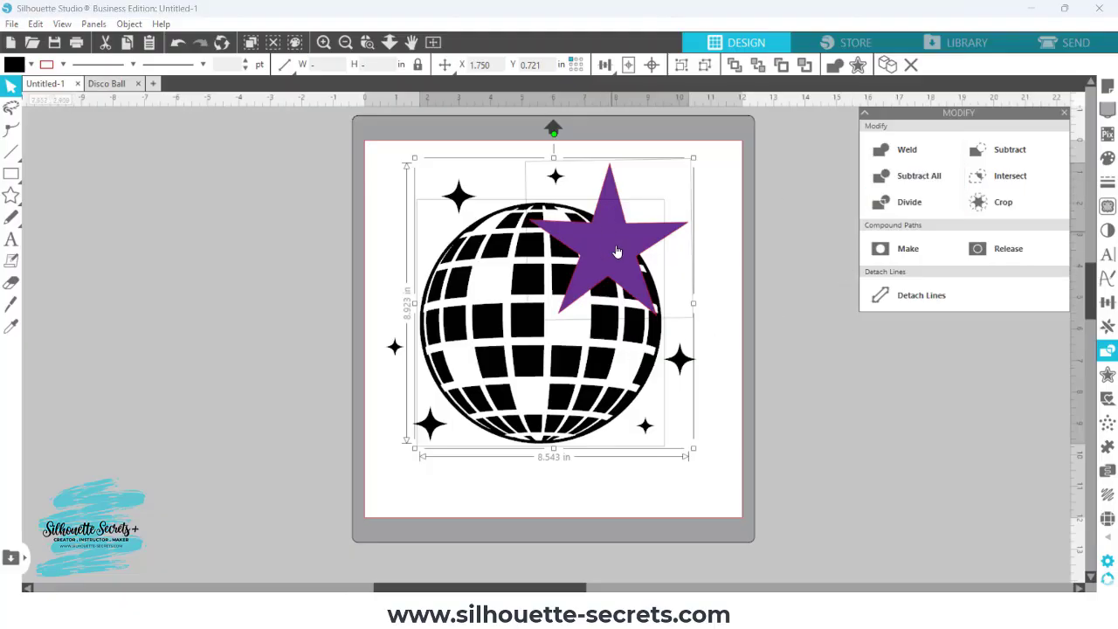
Move the star aside to check the cut-out, undo the move, and reselect the star
click(649, 176)
drag(596, 253, 670, 233)
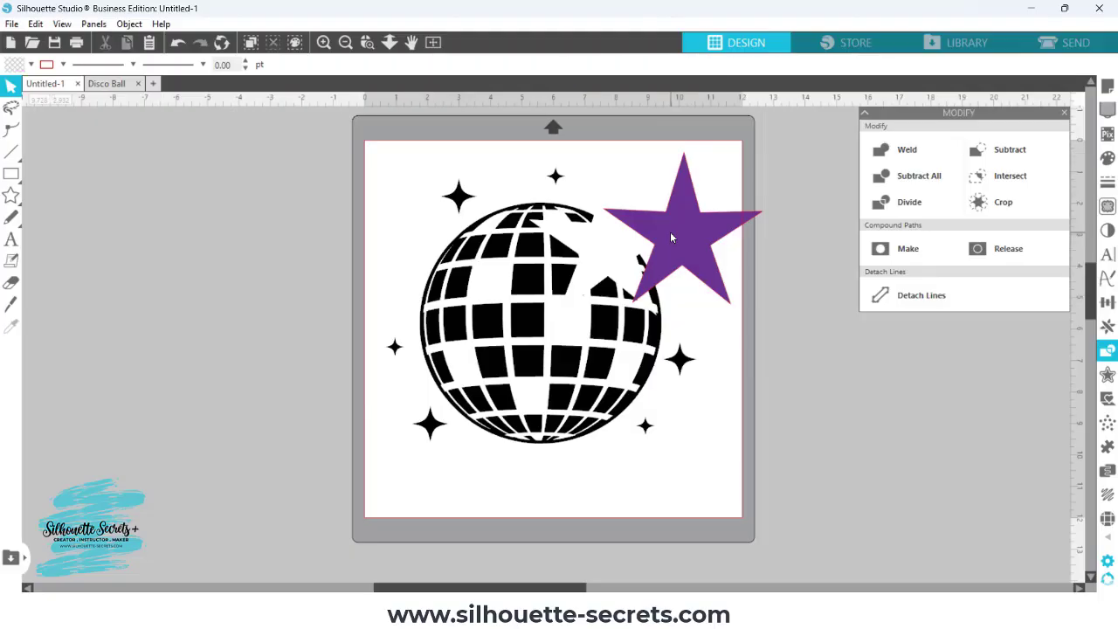
key(ctrl+z)
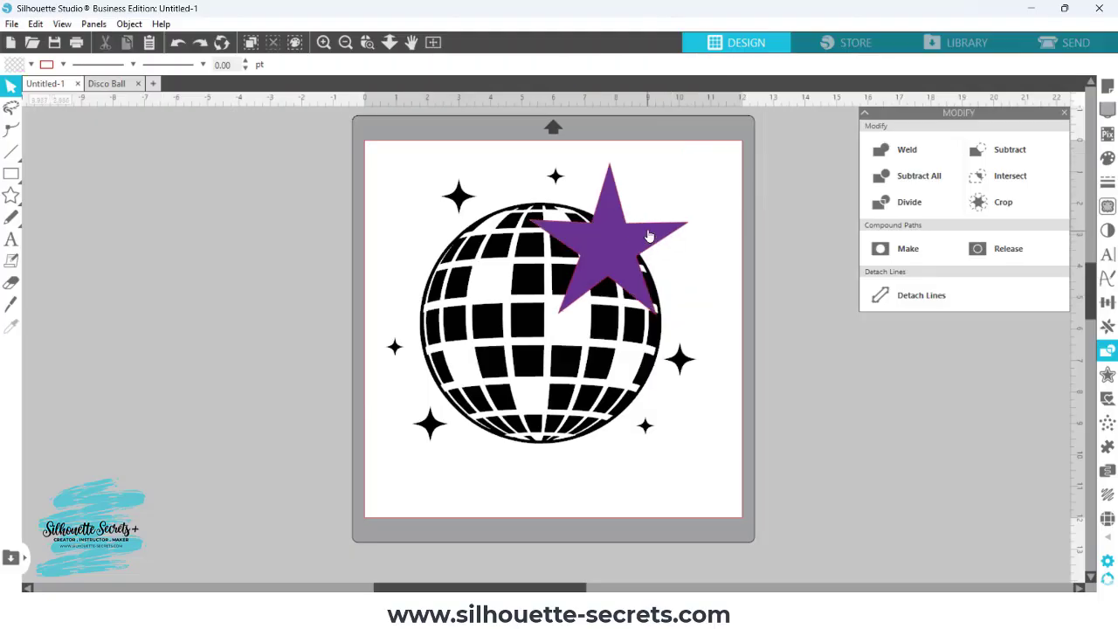
click(647, 226)
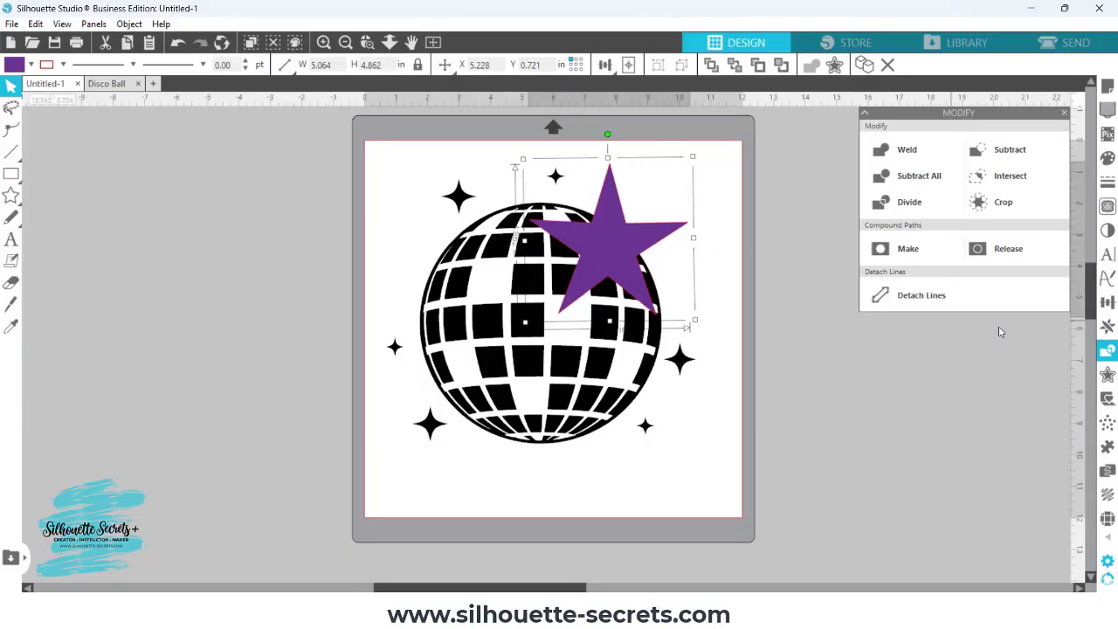
Add a 0.145 in sharp-cornered offset with a raised corner limit, then select star and outline
click(1107, 375)
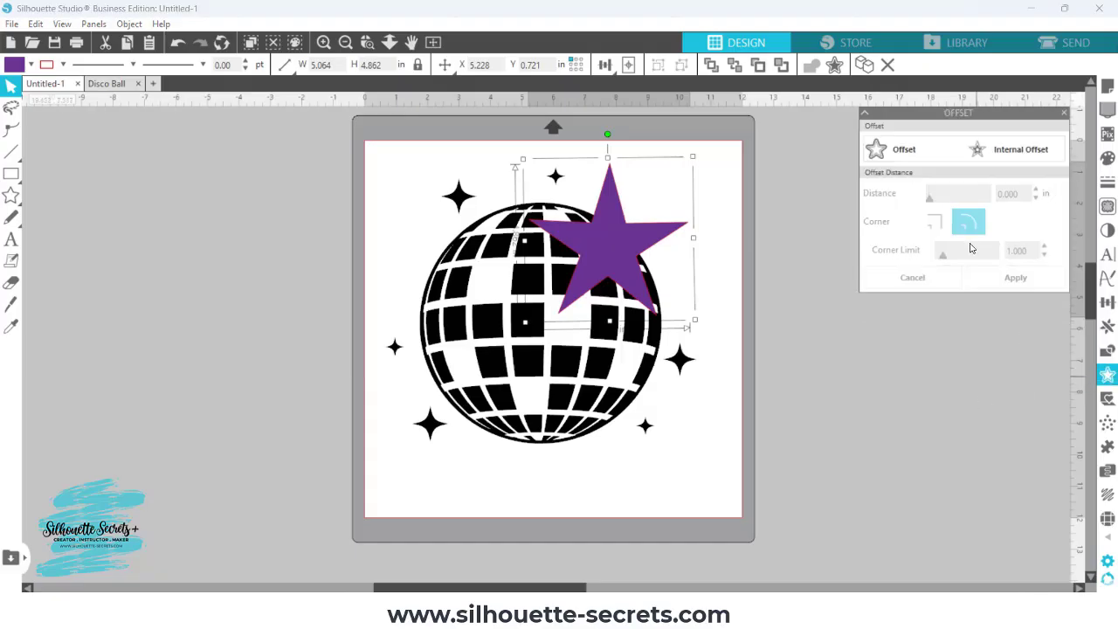
click(892, 146)
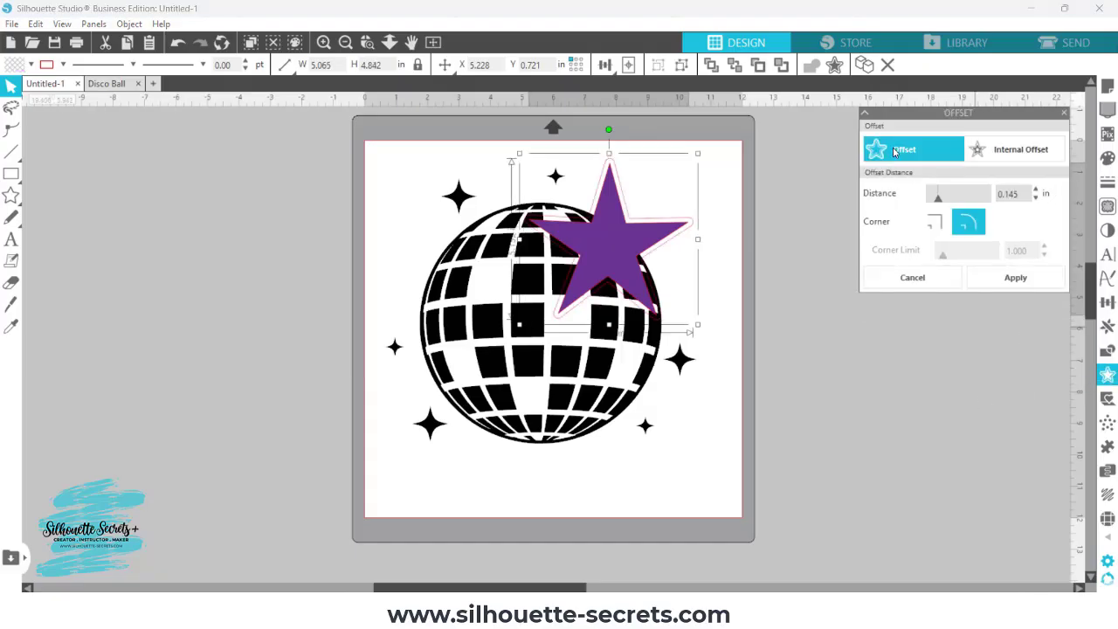
click(930, 221)
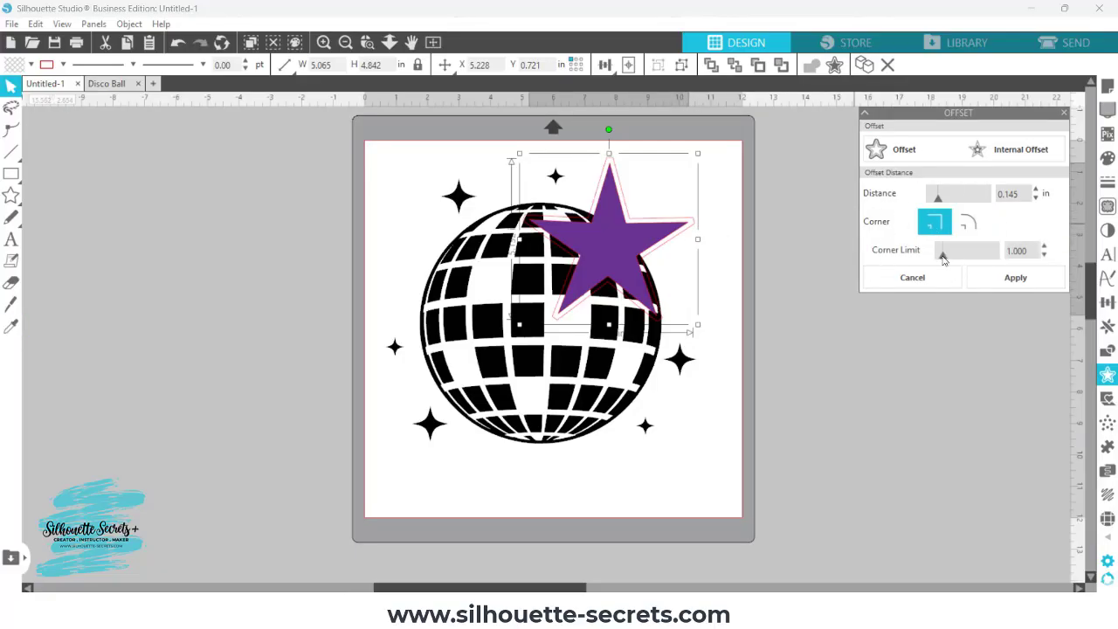
drag(943, 261, 965, 263)
click(1013, 276)
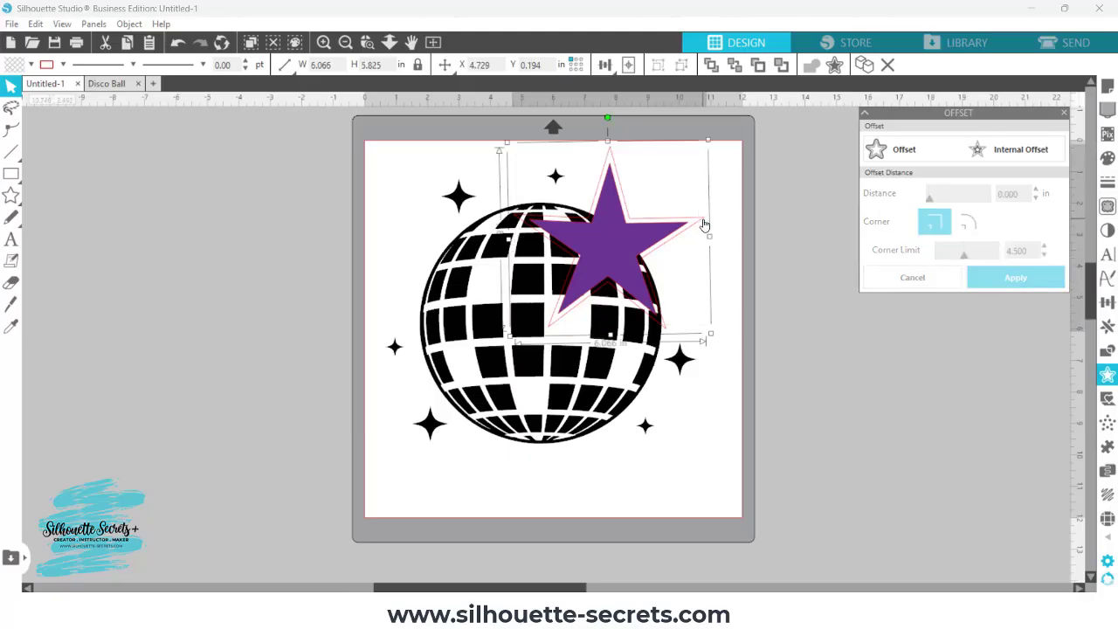
shift+click(638, 238)
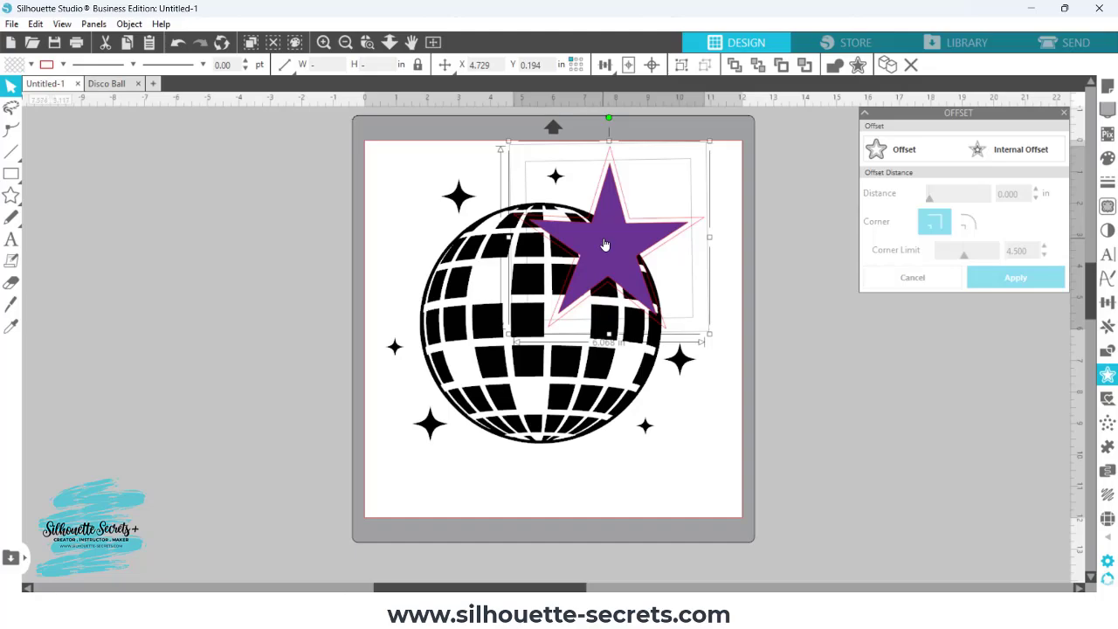
Make the star and outline a light-blue compound-path frame and move it right of the mat
right_click(605, 244)
click(674, 480)
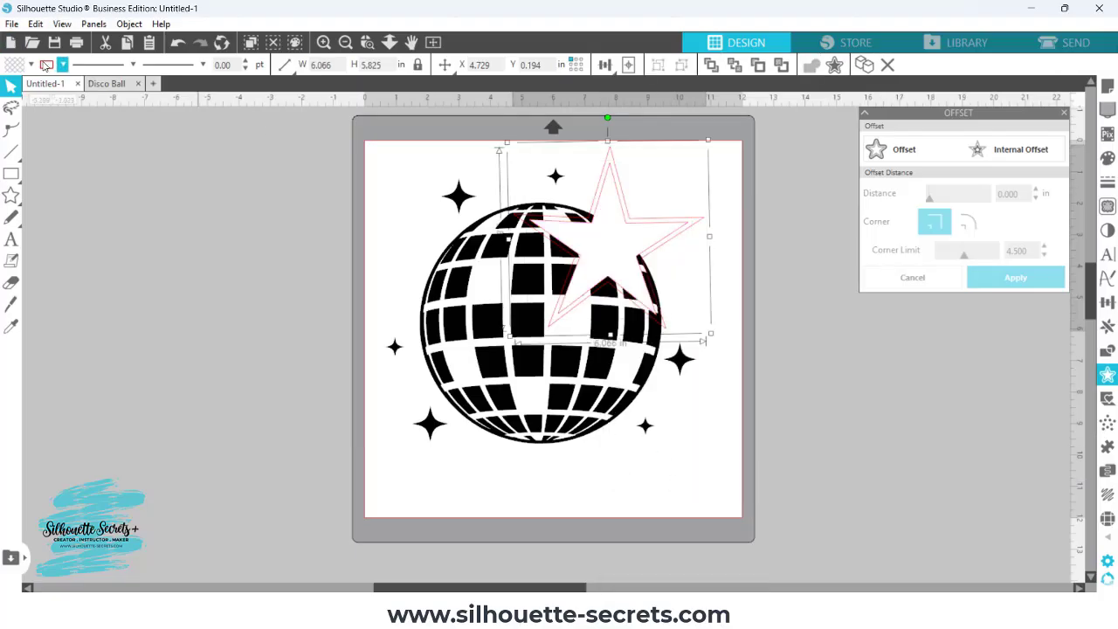
click(31, 65)
click(124, 93)
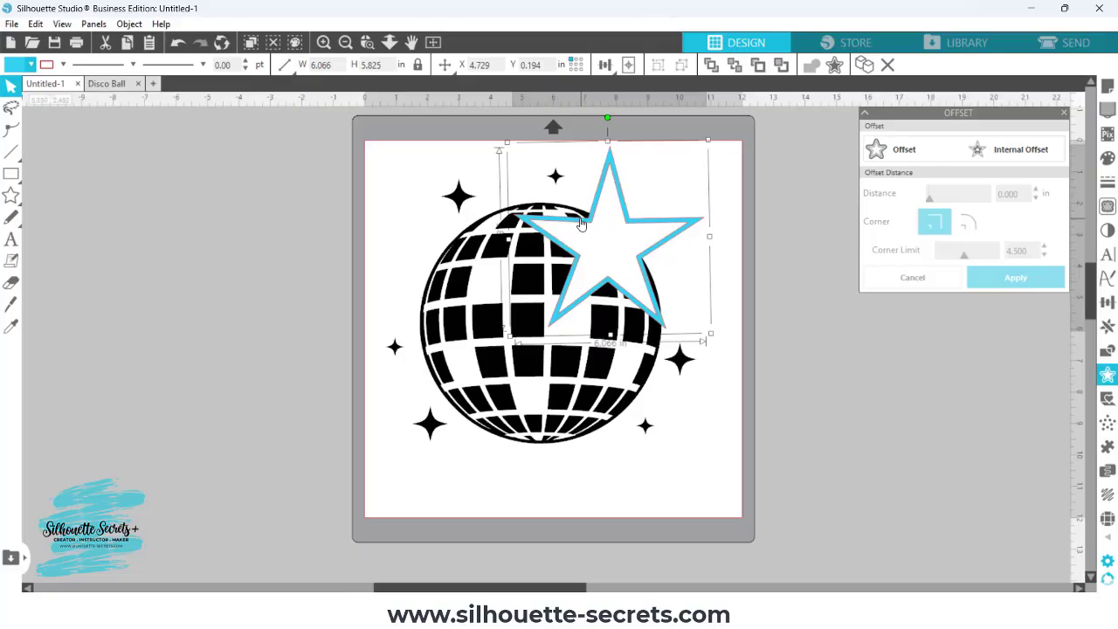
drag(580, 223, 714, 240)
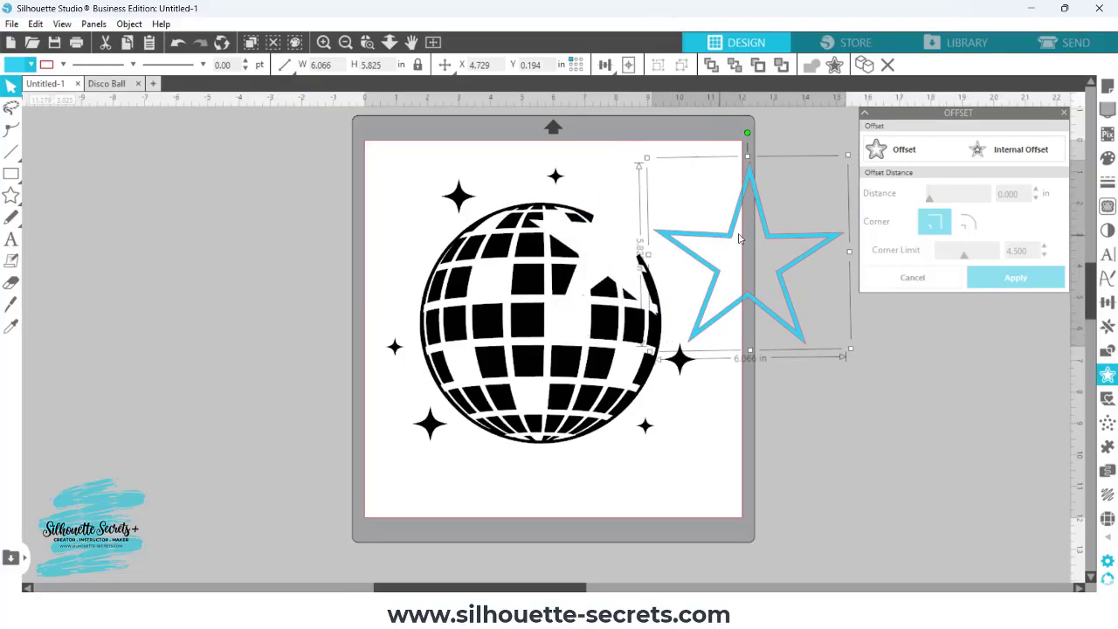
drag(769, 231, 807, 227)
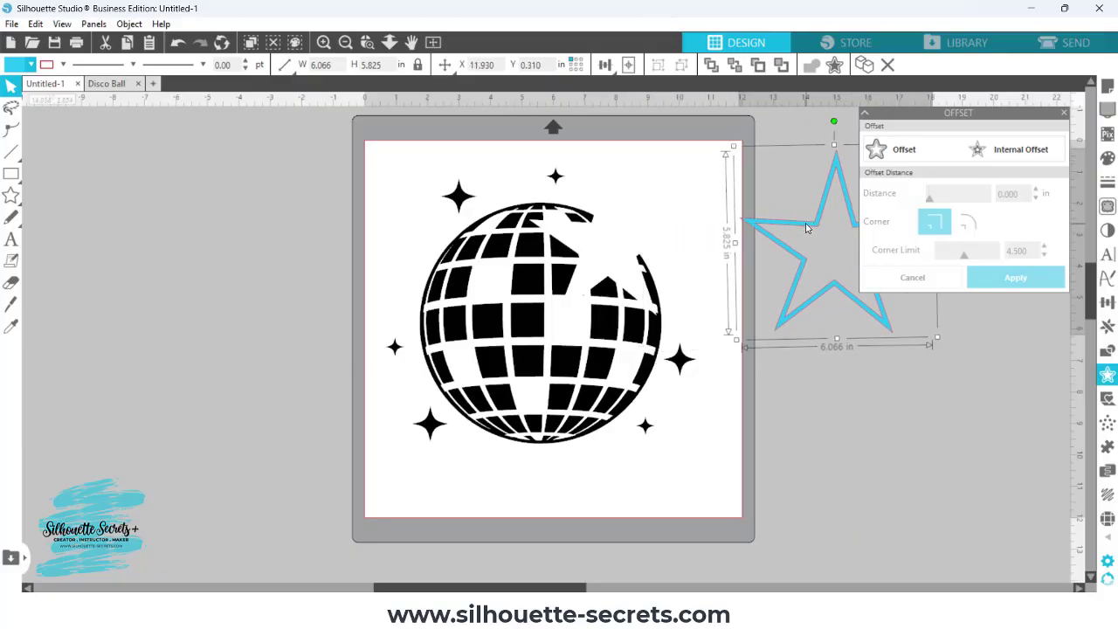
Weld the star frame into the disco ball's star gap, making a 9.047 × 9.450 in design
key(ctrl+z)
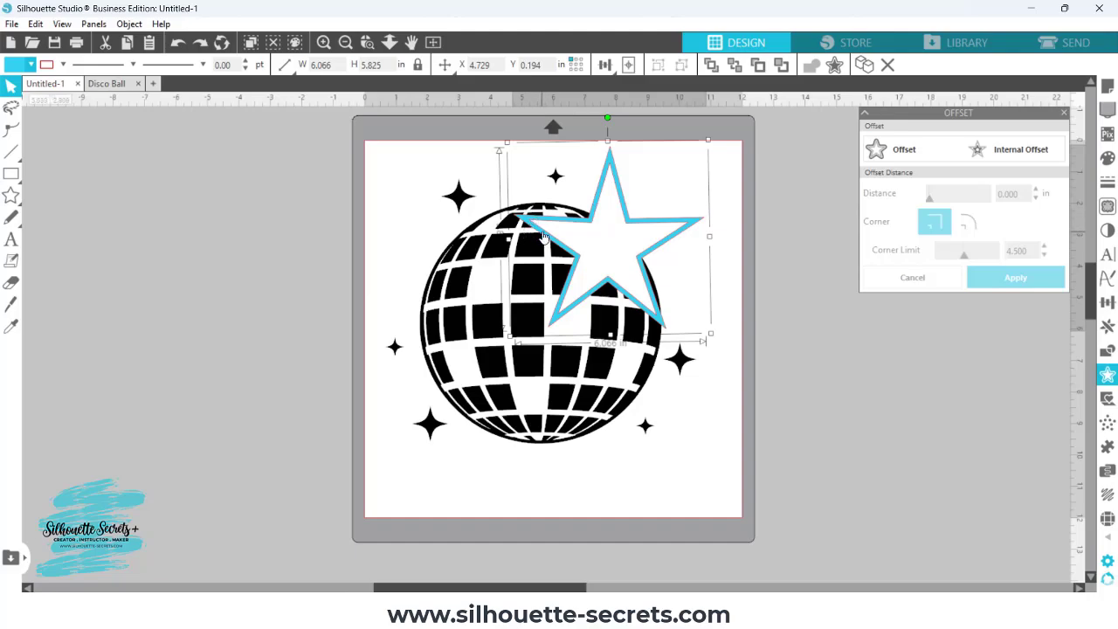
shift+click(535, 289)
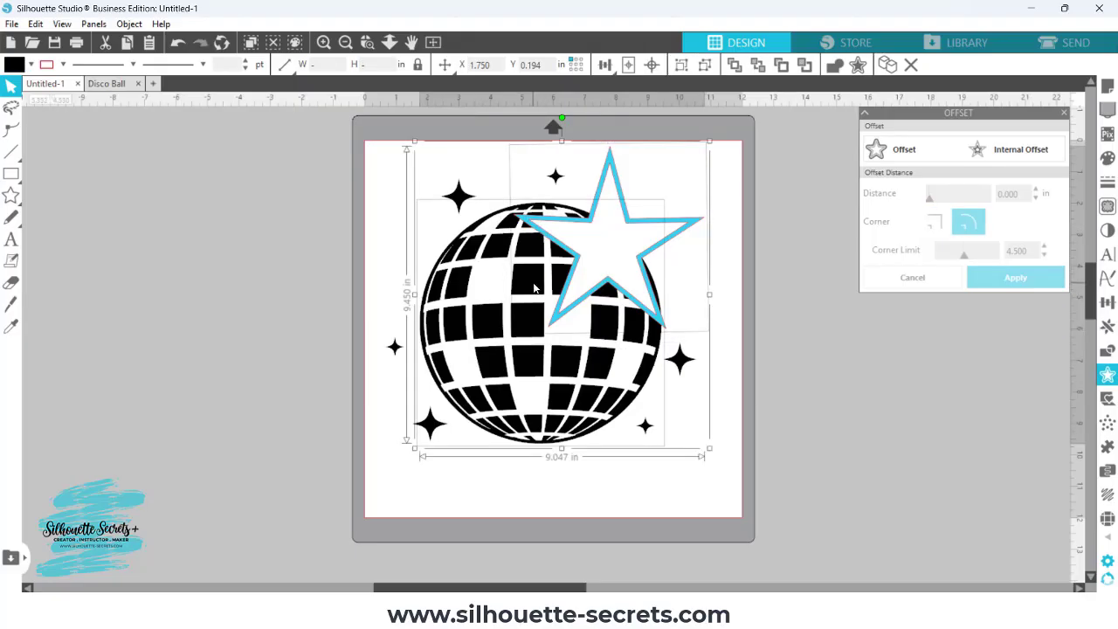
right_click(536, 289)
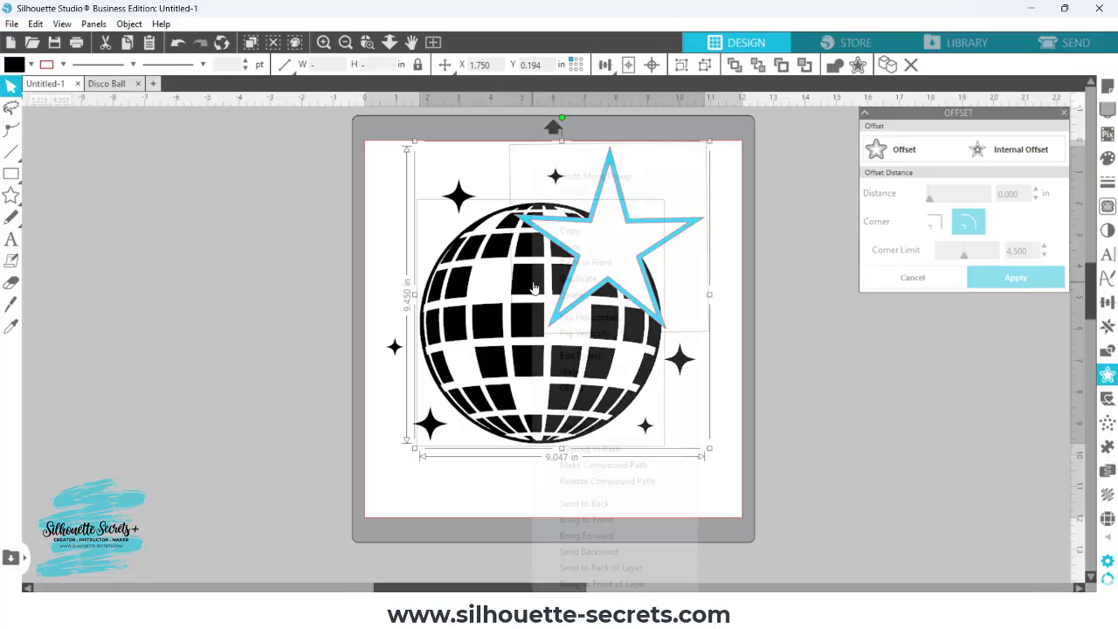
click(581, 375)
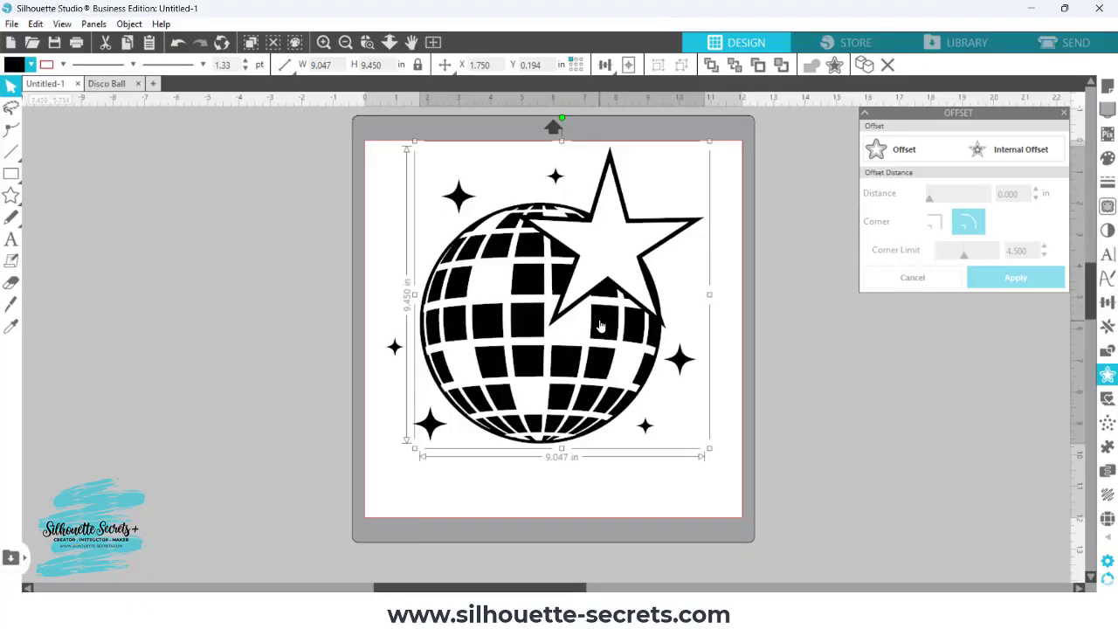
drag(600, 327, 230, 352)
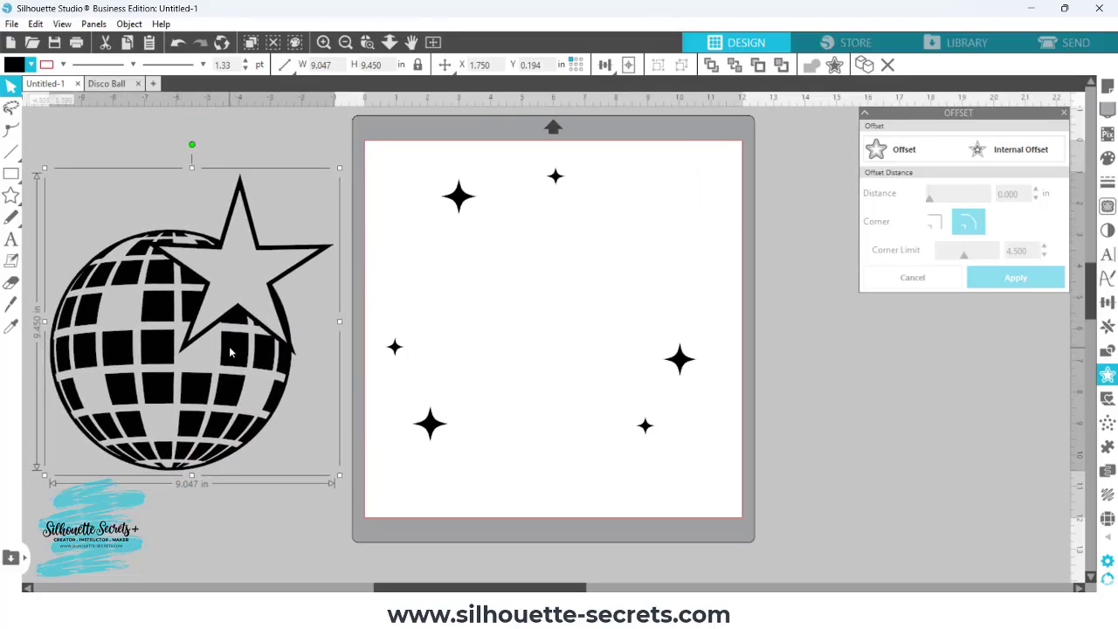
key(i)
key(ctrl+z)
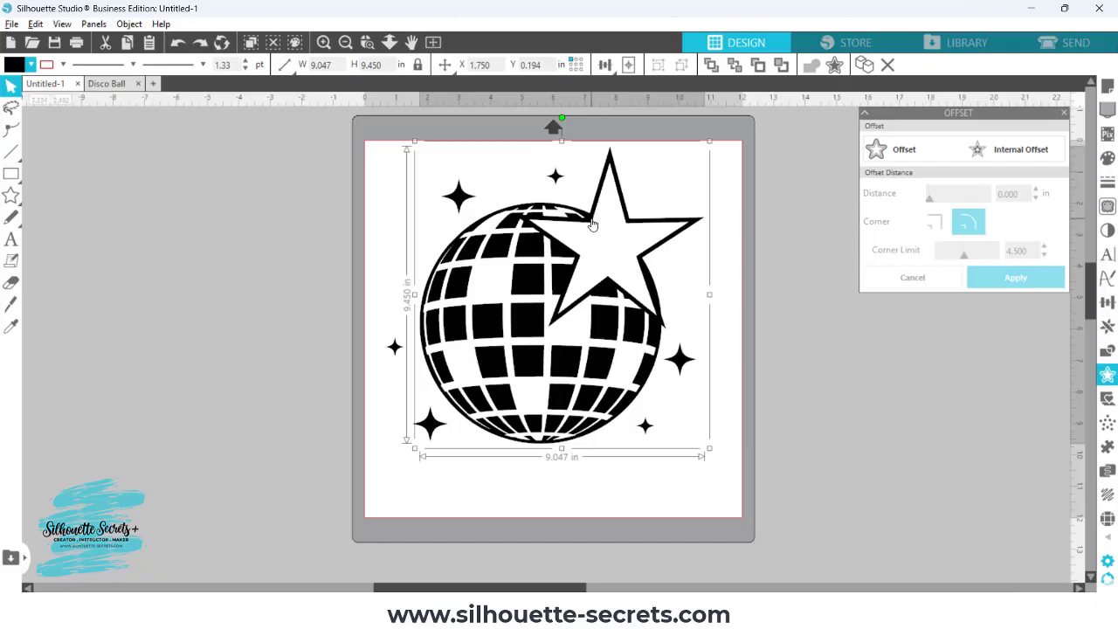
Duplicate the welded design beside the mat with a red outline and transparent fill
drag(591, 225, 218, 245)
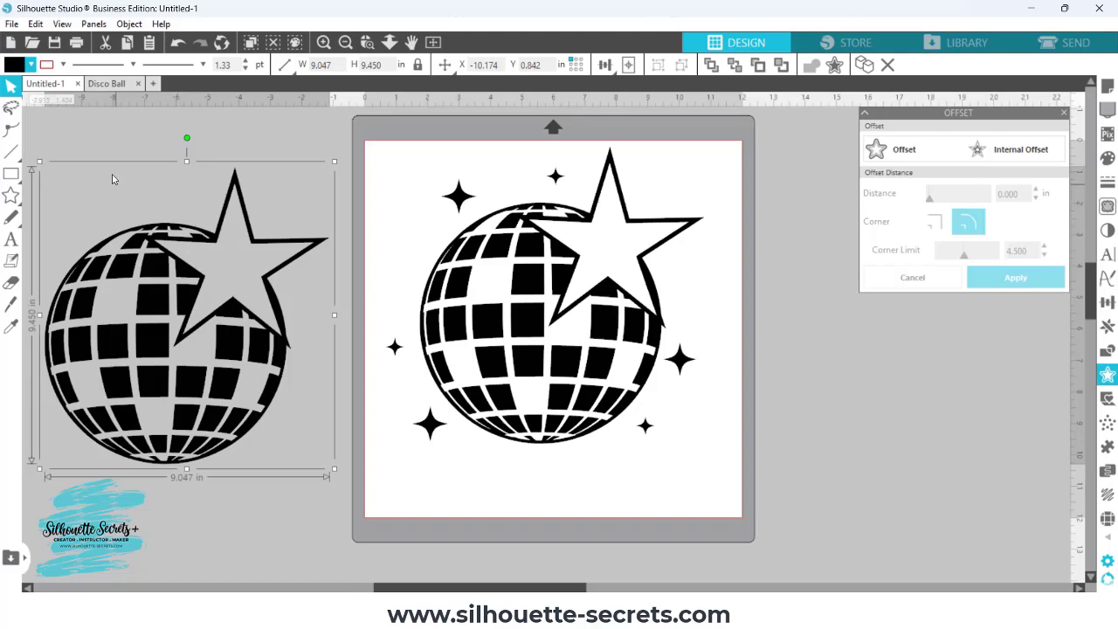
click(64, 66)
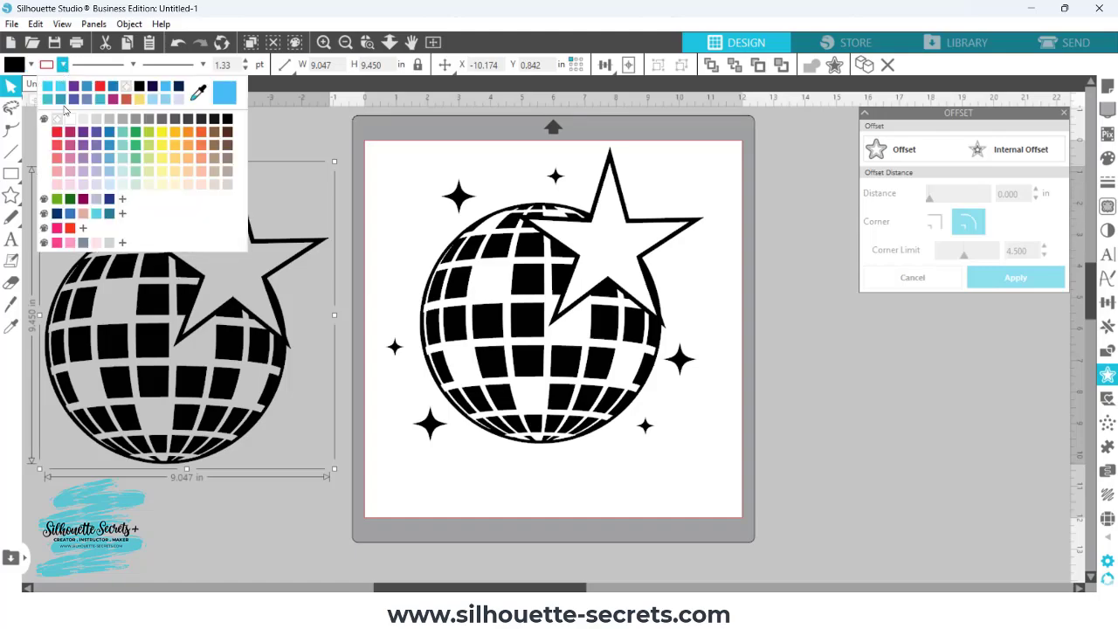
click(57, 134)
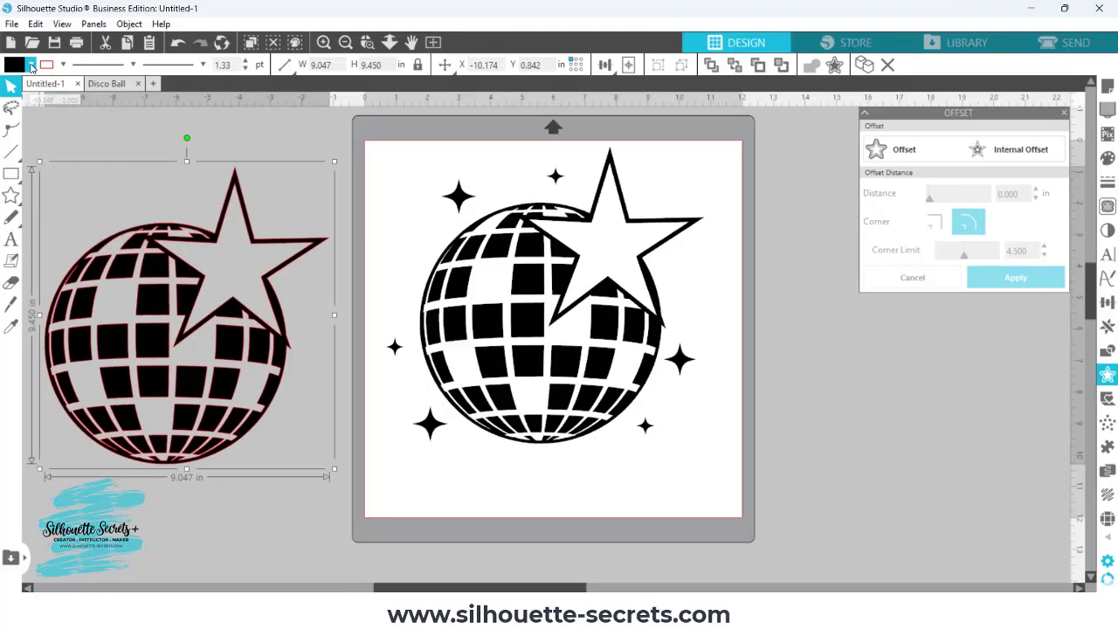
click(31, 66)
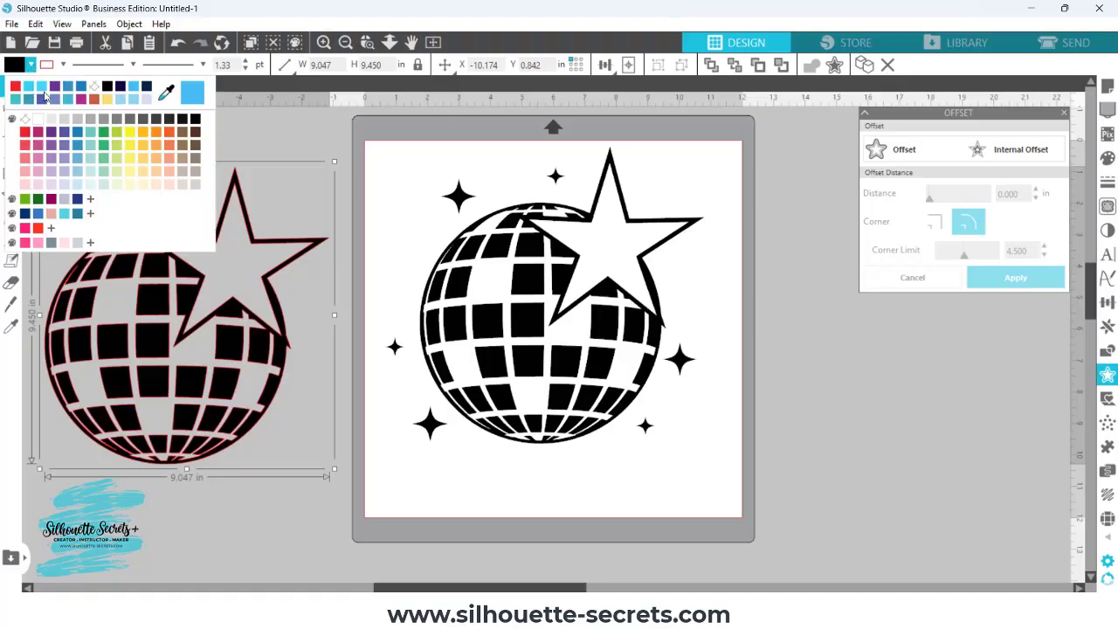
click(99, 89)
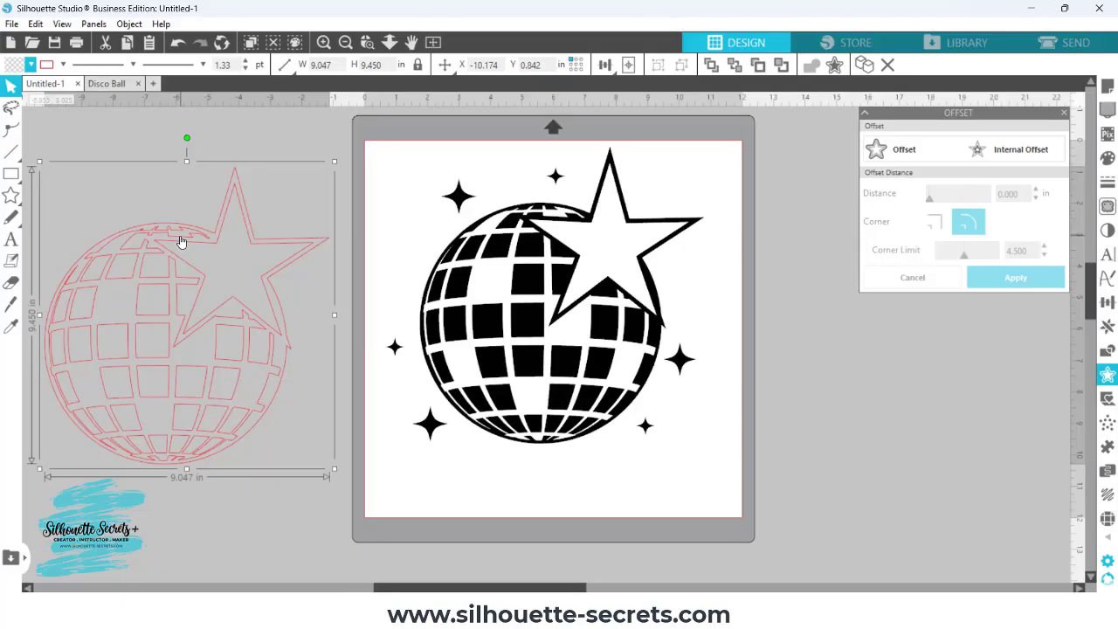
Release the copy's compound path and drag its outer circle-and-star outline right of the mat
right_click(181, 241)
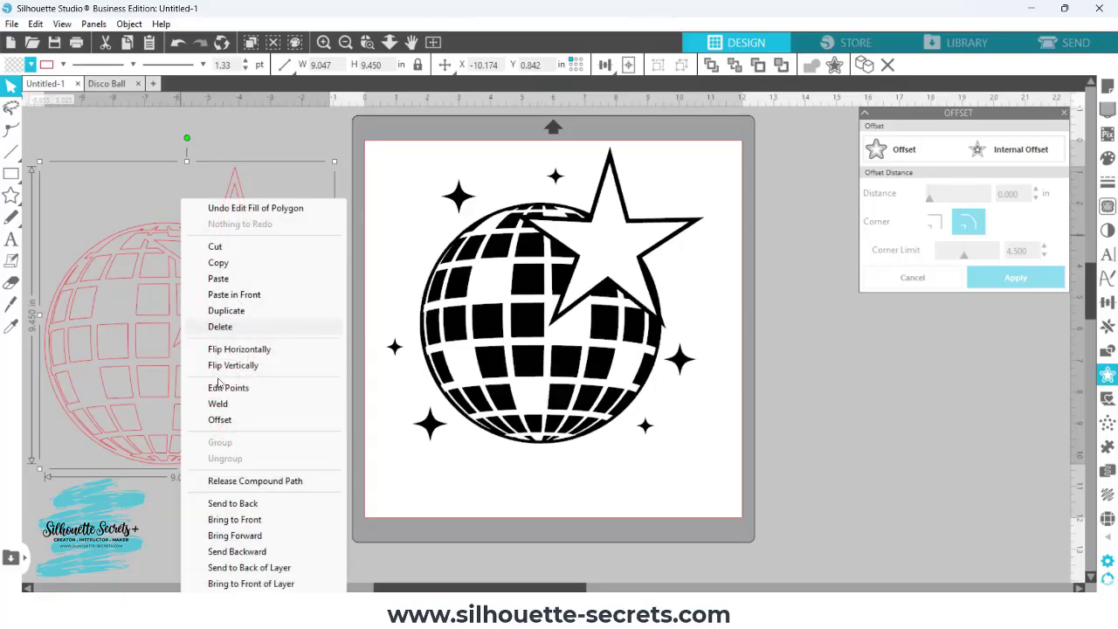
click(233, 481)
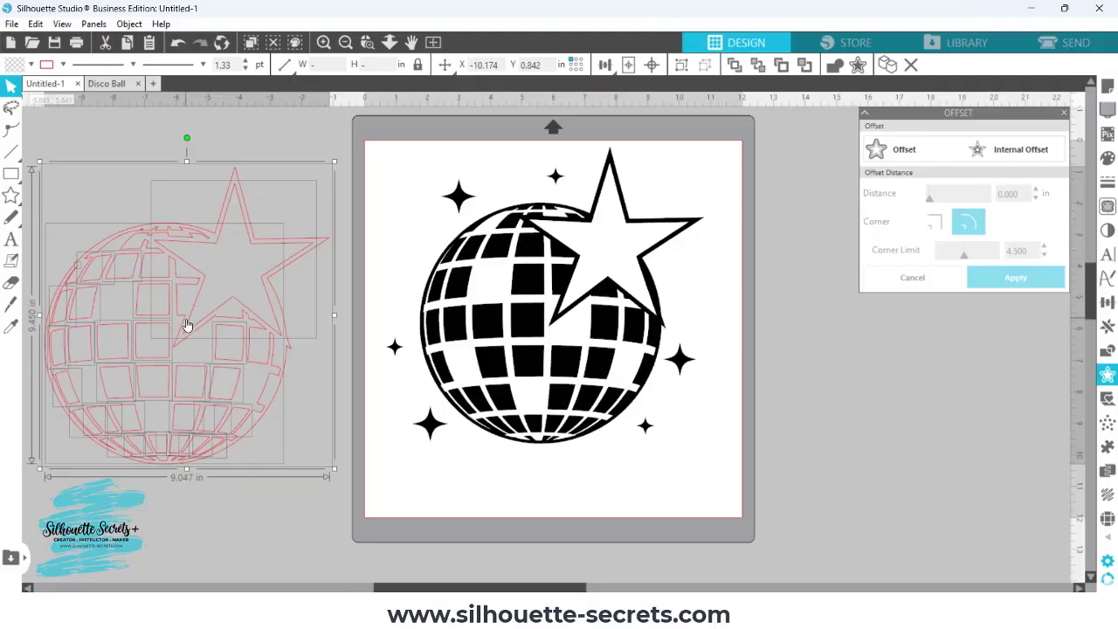
click(277, 511)
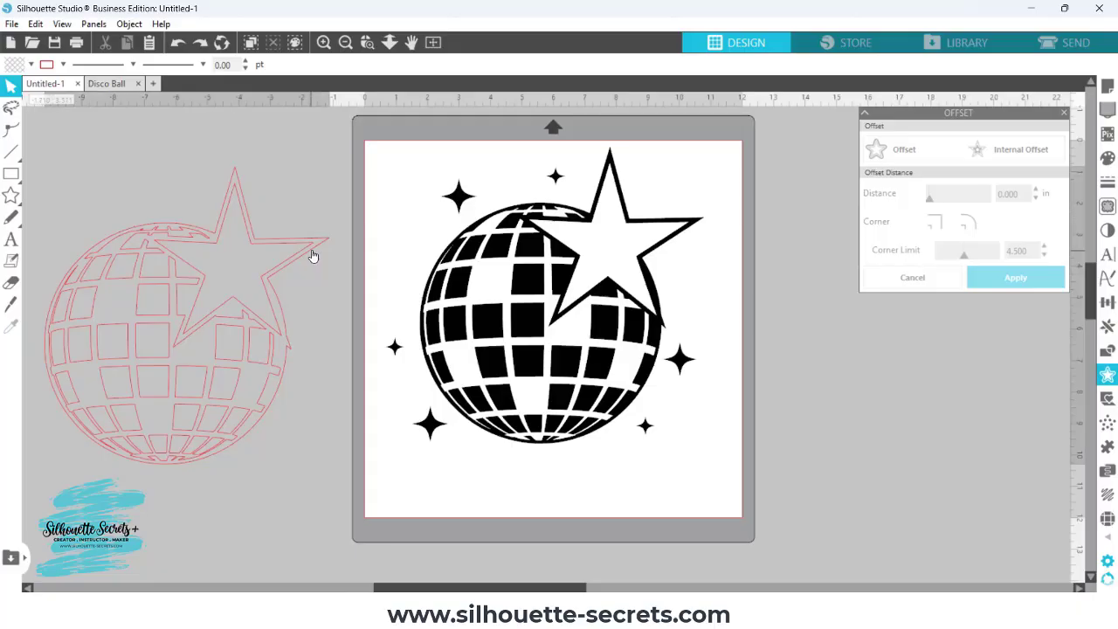
drag(313, 255, 1026, 375)
click(1028, 367)
Close the Offset panel and fill the circle-and-star outline blue
click(1063, 113)
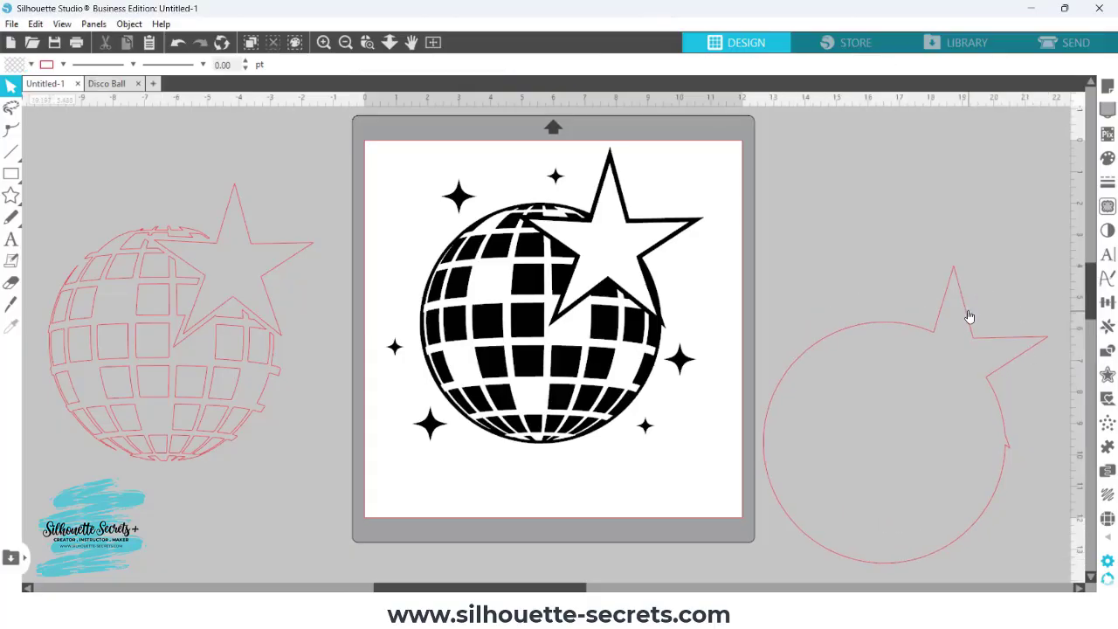
drag(969, 316, 964, 191)
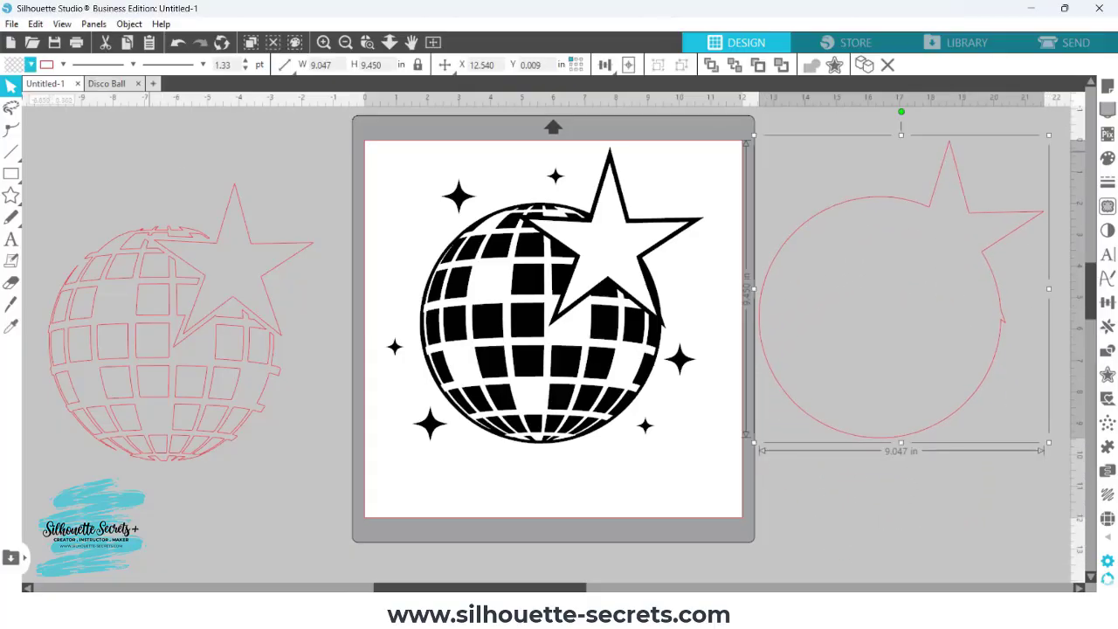
click(31, 65)
click(77, 133)
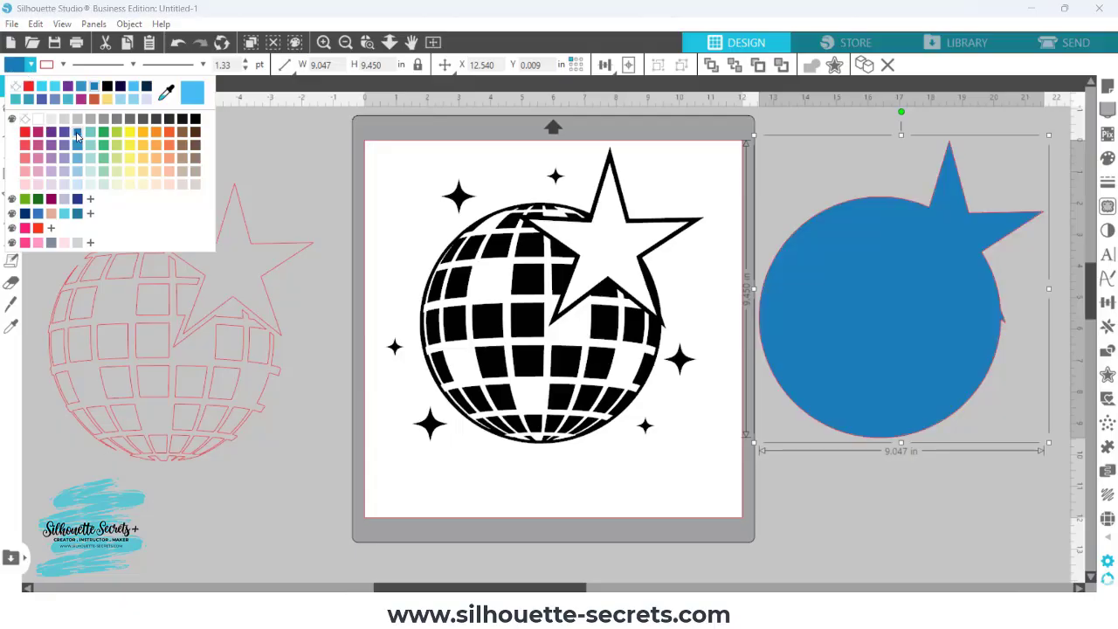
Move the blue shape onto the disco ball and send it to the back
drag(841, 361, 502, 366)
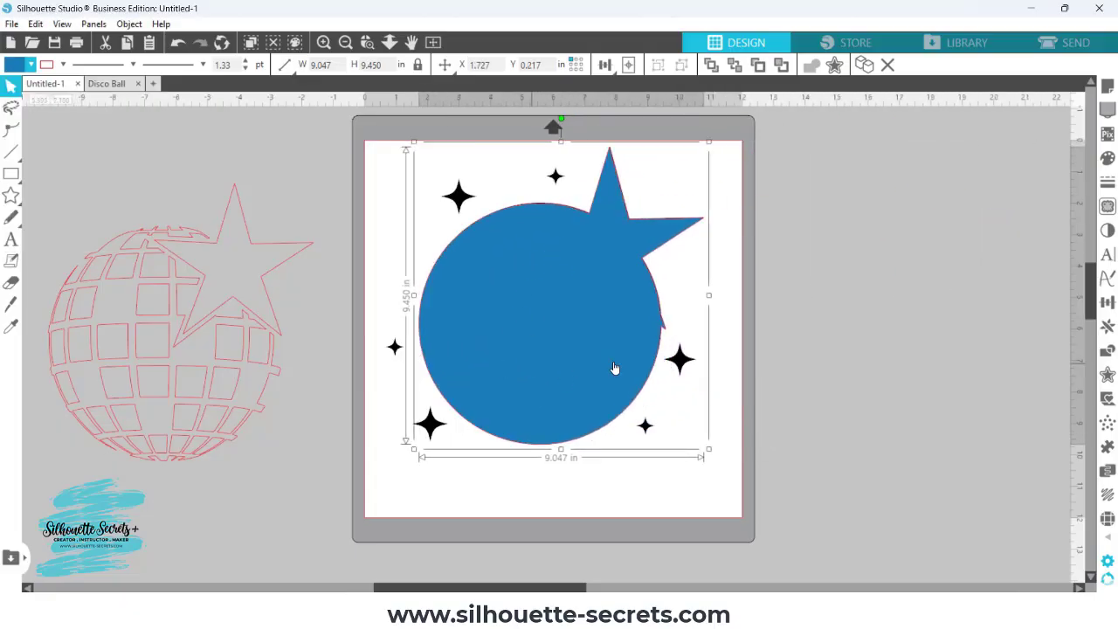
right_click(537, 321)
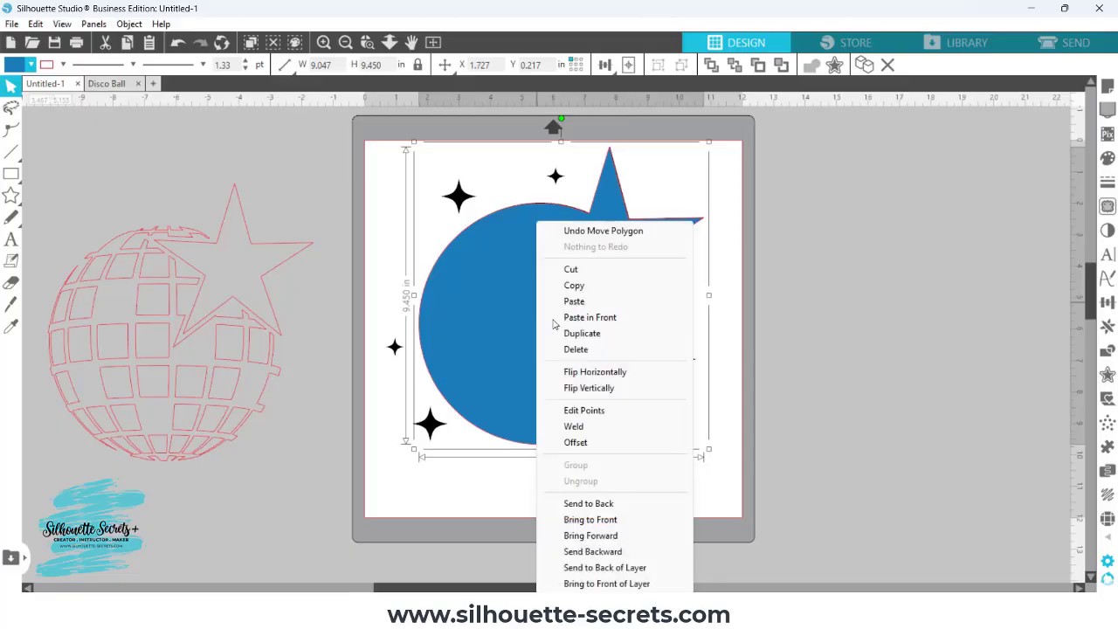
click(588, 504)
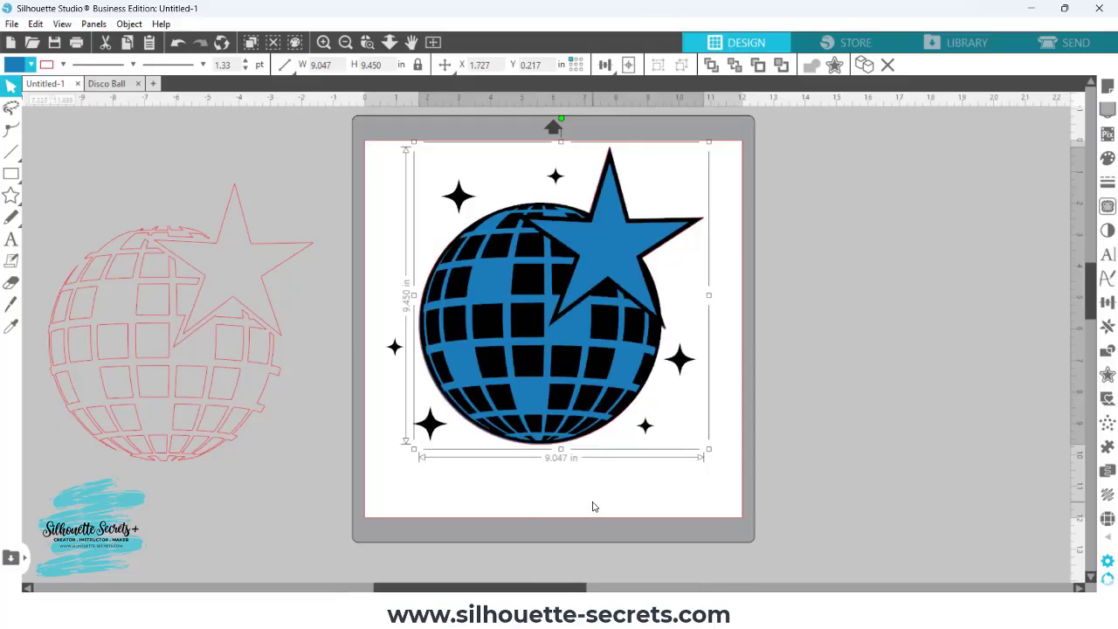
Center the blue shape on the ball, group everything with the sparkles, and set it at X 0.403, Y 0.182
click(626, 220)
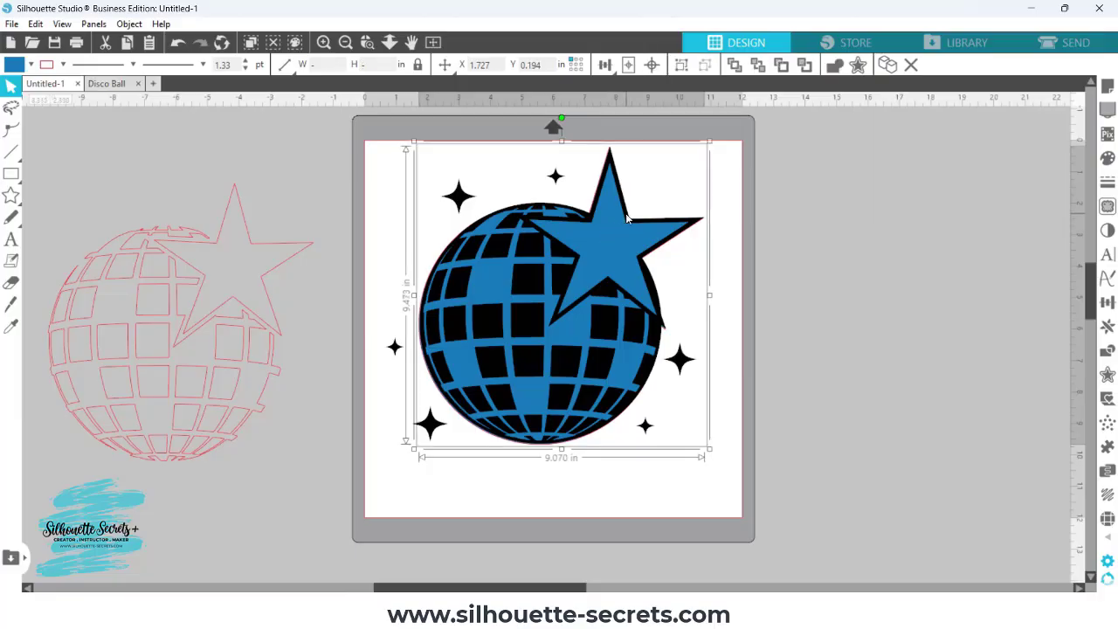
click(656, 67)
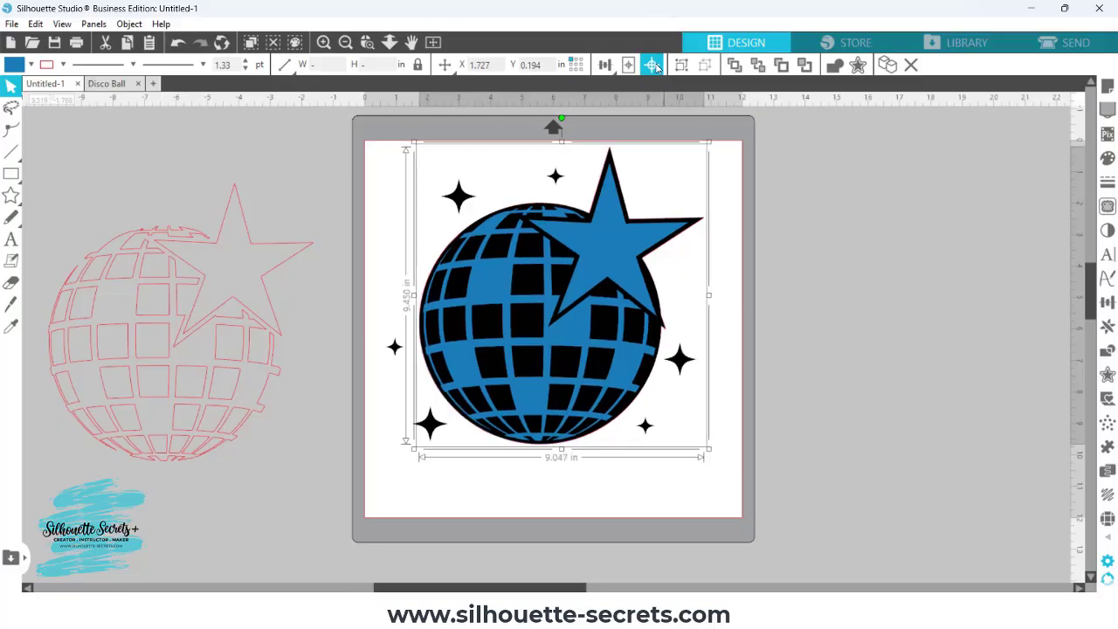
click(809, 264)
drag(370, 150, 734, 499)
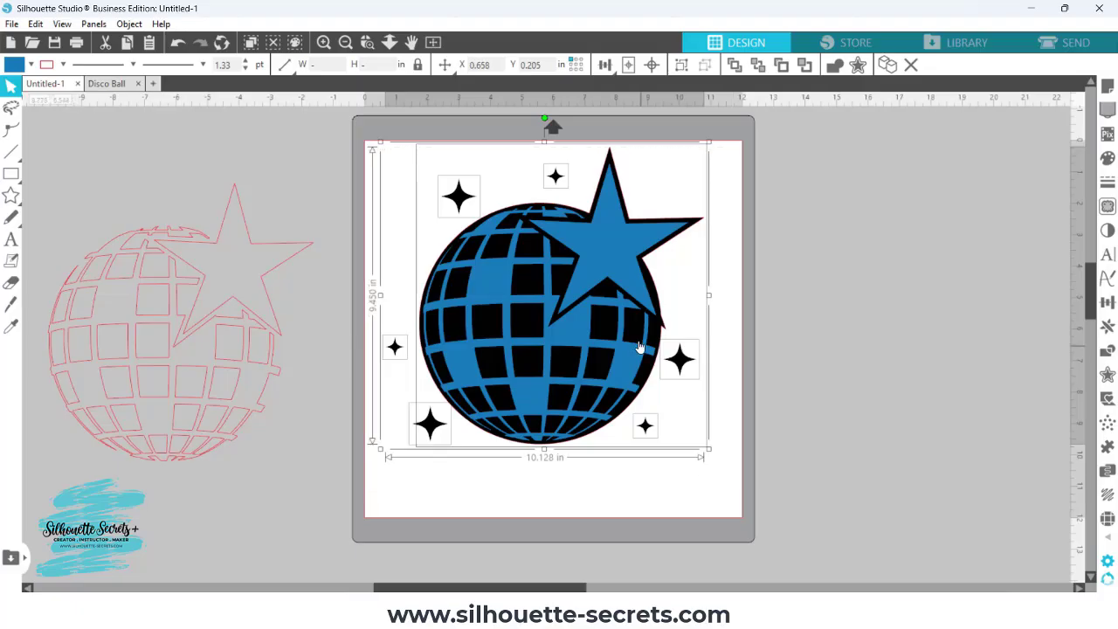
key(ctrl+g)
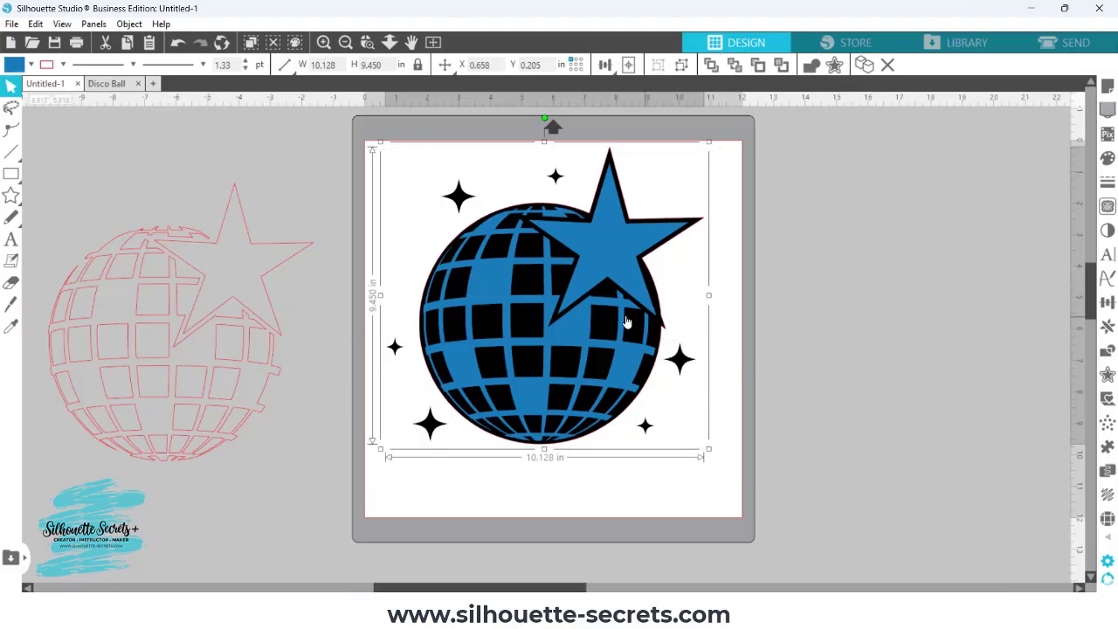
mouse_move(623, 317)
mouse_down()
mouse_move(705, 295)
mouse_move(625, 328)
mouse_move(627, 316)
mouse_move(616, 318)
mouse_up()
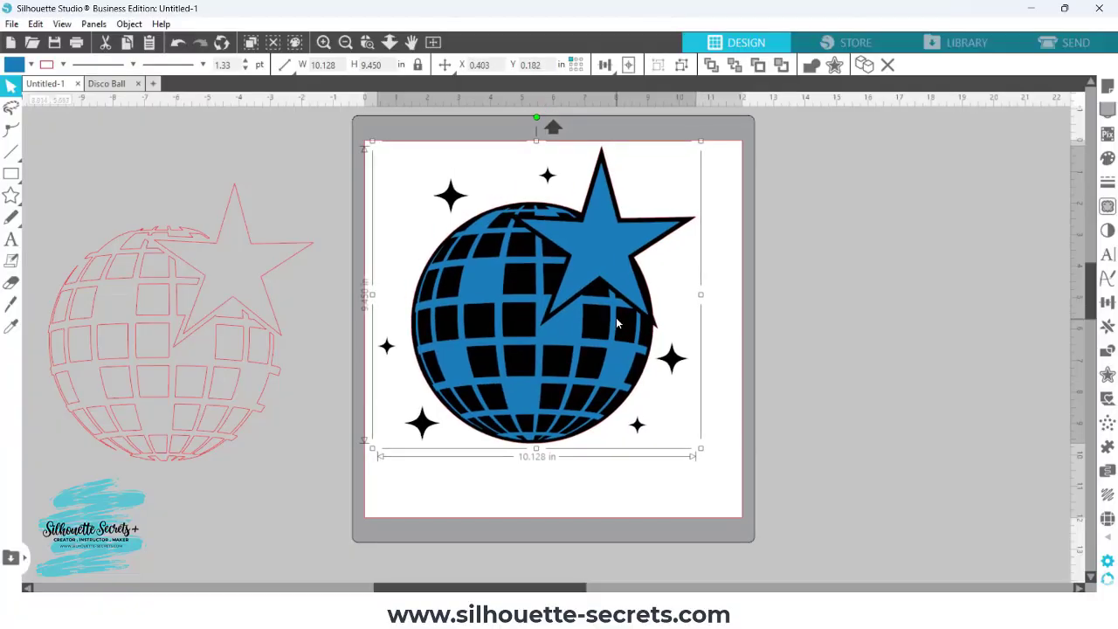